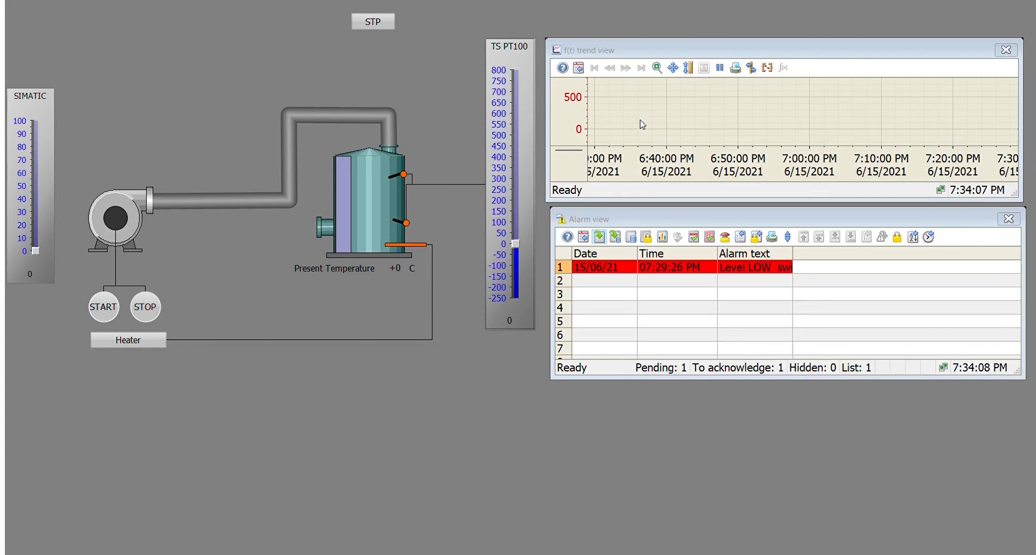
Place the alarm view below the process graphic, widening its window and the Alarm text column to fit the full messages.
{"action": "left_click_drag", "start_coordinate": [646, 219], "coordinate": [122, 385]}
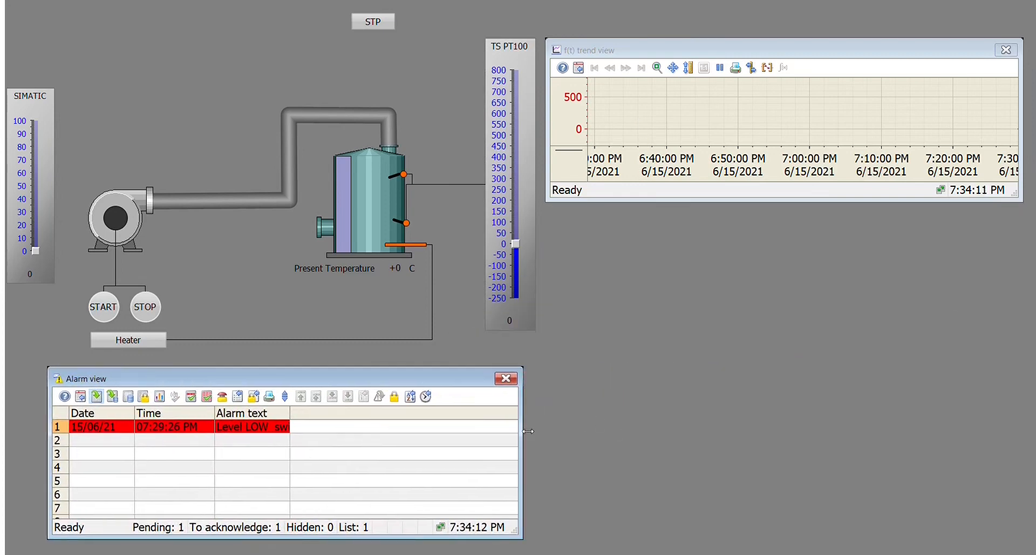
{"action": "left_click_drag", "start_coordinate": [528, 431], "coordinate": [859, 438]}
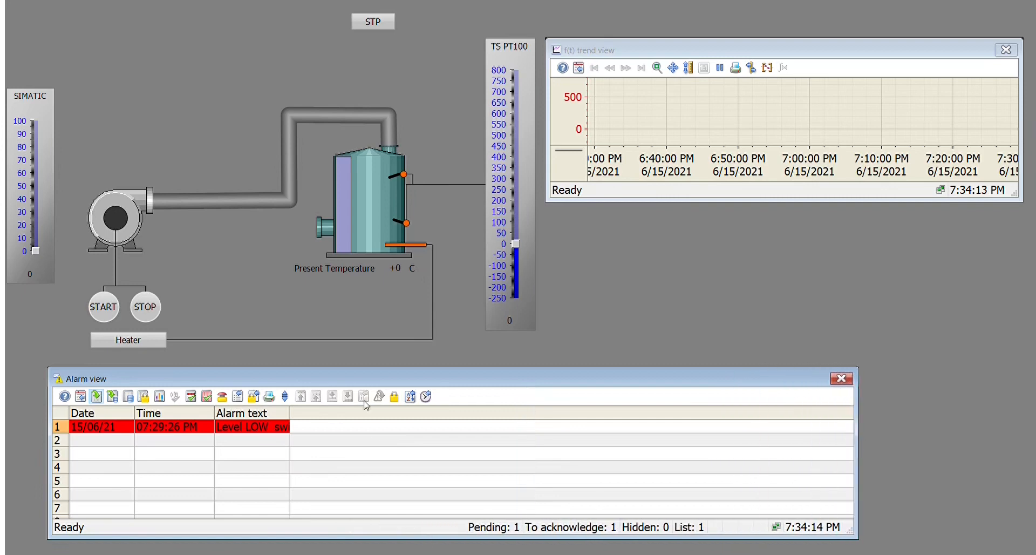
{"action": "left_click_drag", "start_coordinate": [291, 414], "coordinate": [685, 441]}
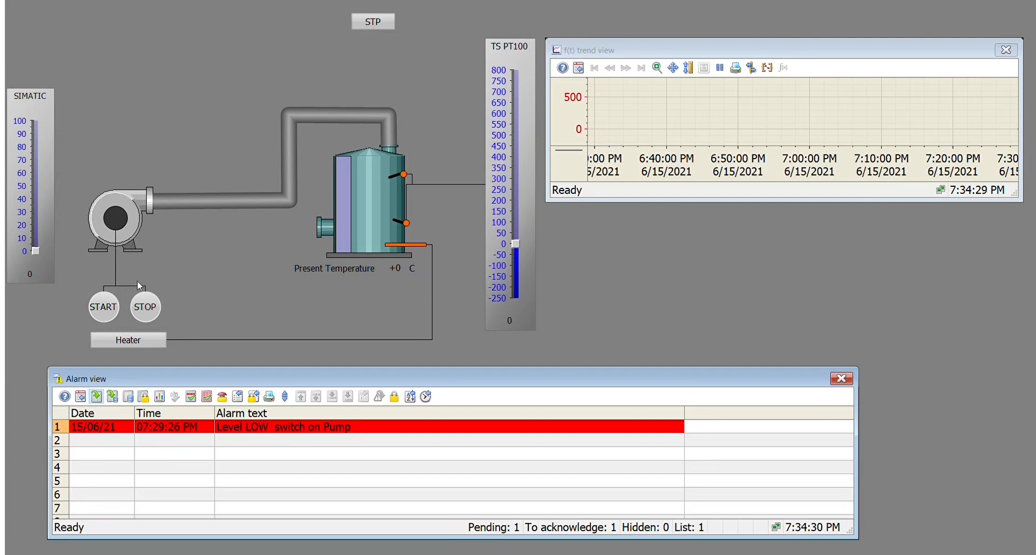
Start the pump and raise the SIMATIC tank level to 11.
{"action": "left_click", "coordinate": [115, 320]}
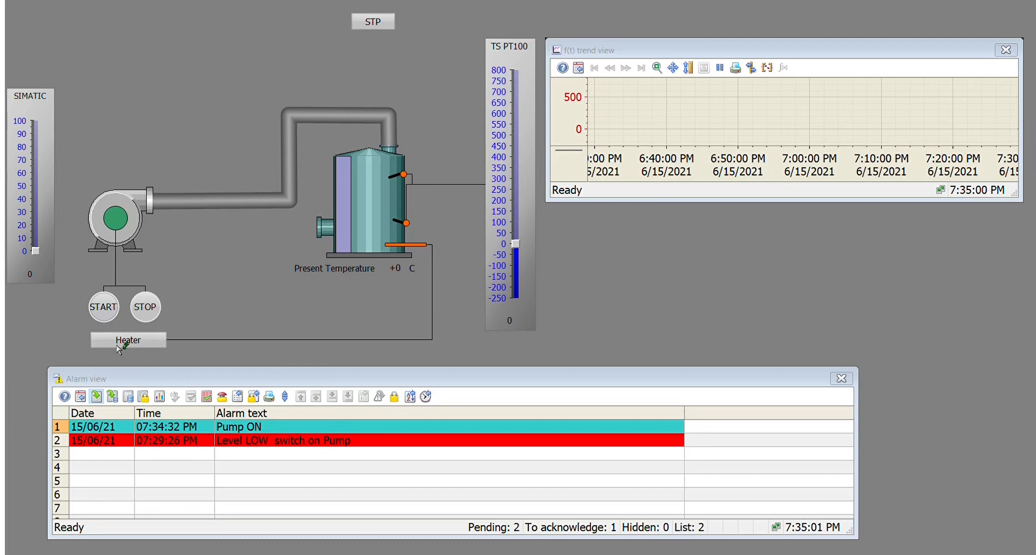
{"action": "left_click", "coordinate": [36, 251]}
{"action": "left_click_drag", "start_coordinate": [36, 250], "coordinate": [33, 238]}
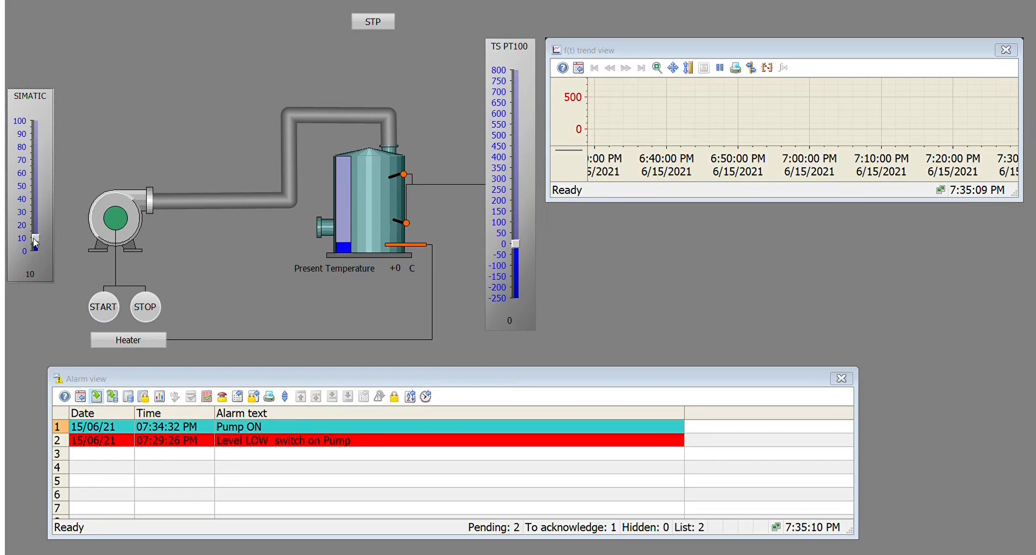
{"action": "left_click_drag", "start_coordinate": [34, 239], "coordinate": [34, 238]}
Acknowledge the pending "Level LOW switch on Pump" alarm.
{"action": "left_click", "coordinate": [256, 444]}
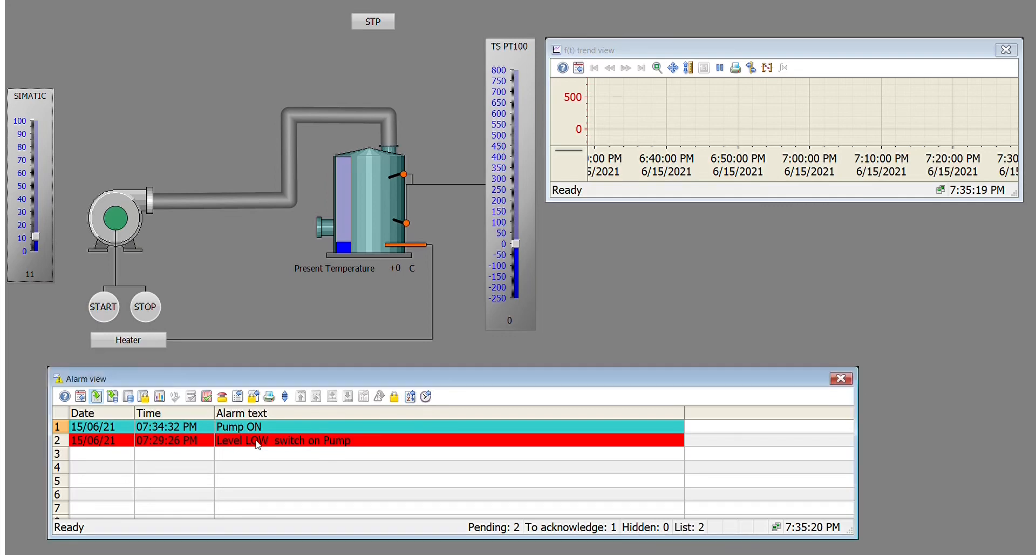
{"action": "left_click", "coordinate": [206, 397]}
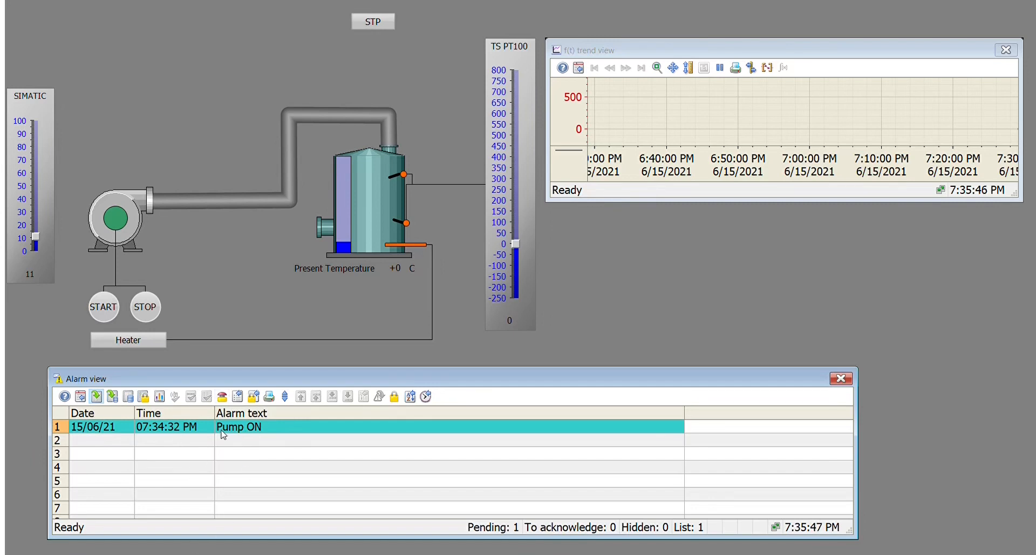
Lower the tank level to 0 and acknowledge the new low-level alarm.
{"action": "left_click", "coordinate": [37, 241]}
{"action": "left_click_drag", "start_coordinate": [37, 241], "coordinate": [39, 255]}
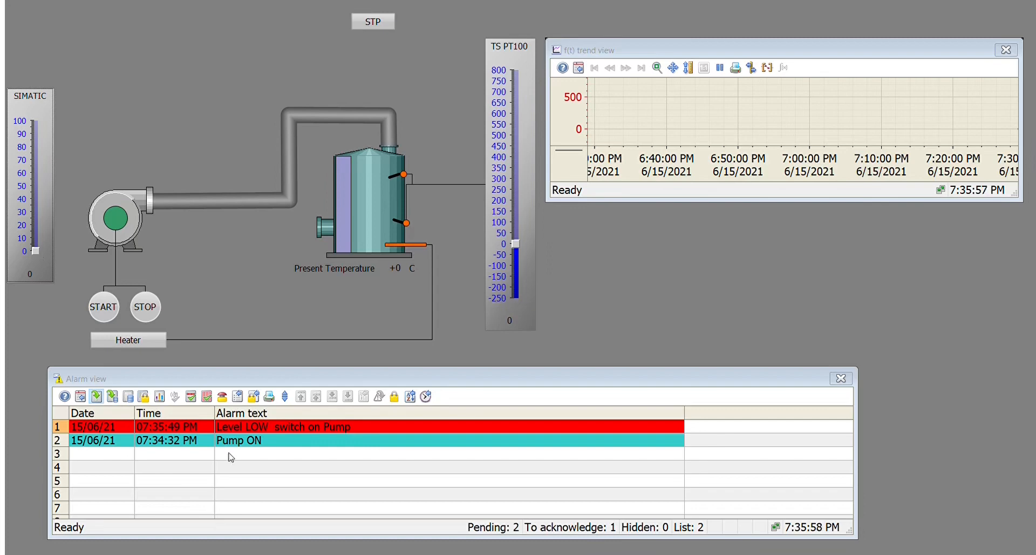
{"action": "left_click", "coordinate": [222, 428]}
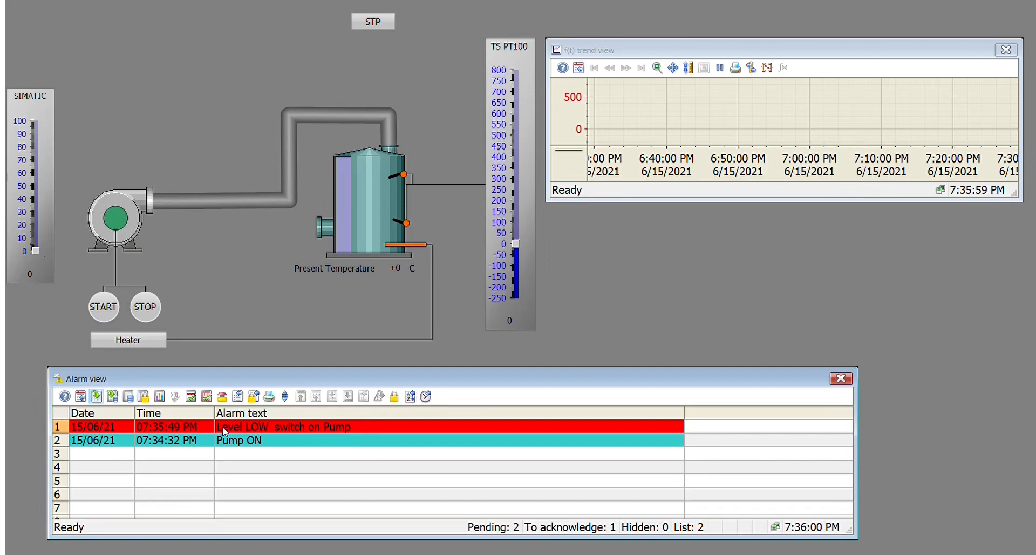
{"action": "left_click", "coordinate": [191, 397]}
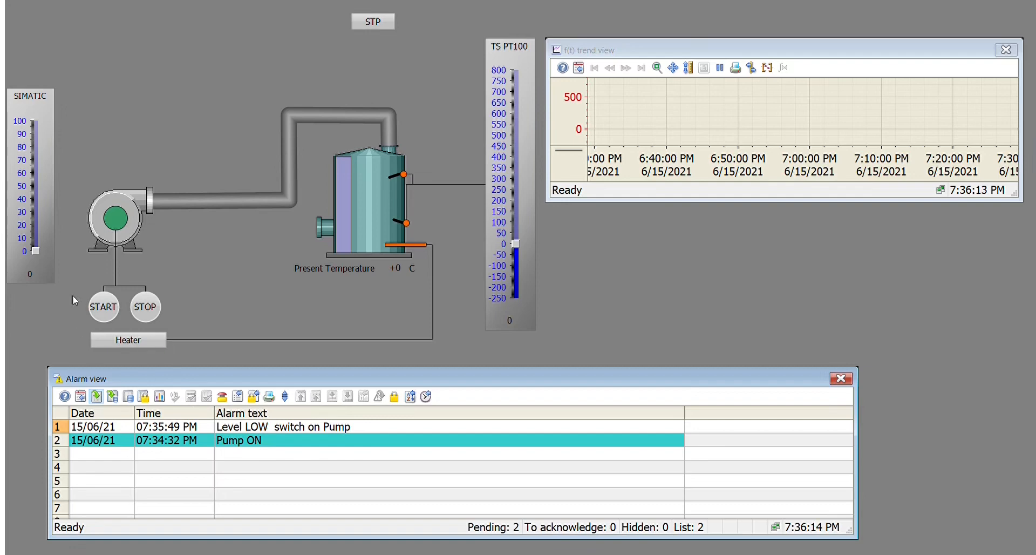
Raise the tank level to 40 and switch on the heater.
{"action": "left_click_drag", "start_coordinate": [37, 251], "coordinate": [35, 239]}
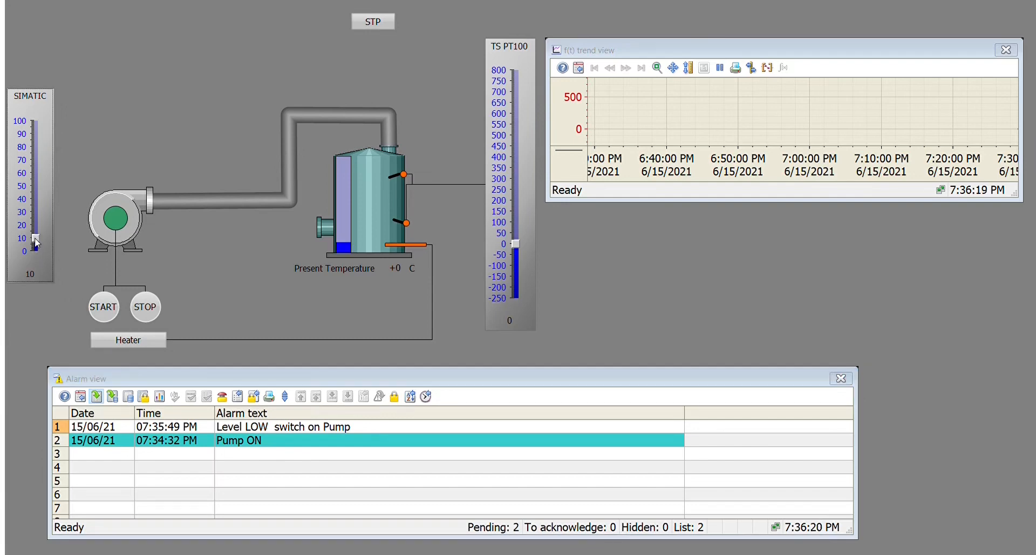
{"action": "left_click_drag", "start_coordinate": [35, 238], "coordinate": [35, 236]}
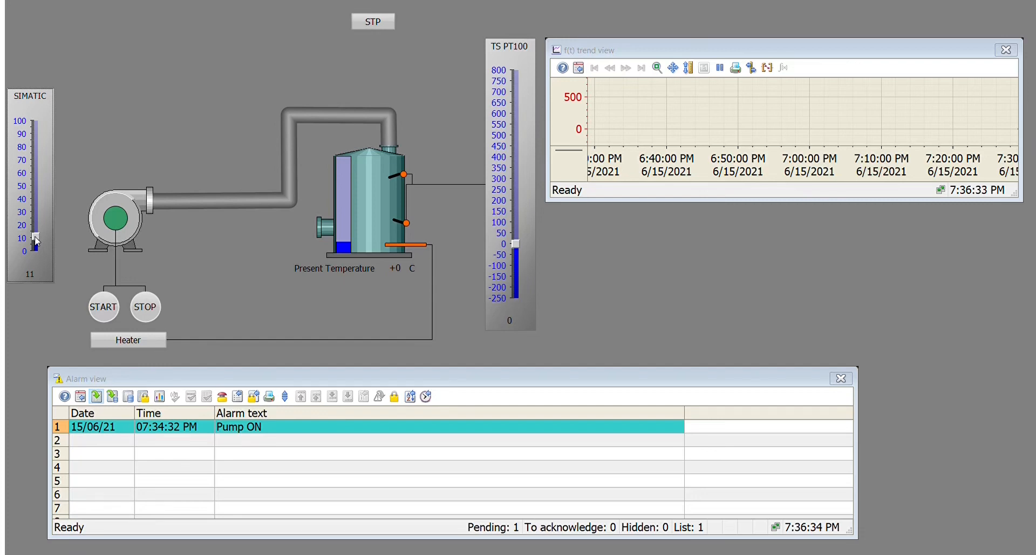
{"action": "left_click_drag", "start_coordinate": [36, 240], "coordinate": [38, 202]}
{"action": "left_click", "coordinate": [150, 348]}
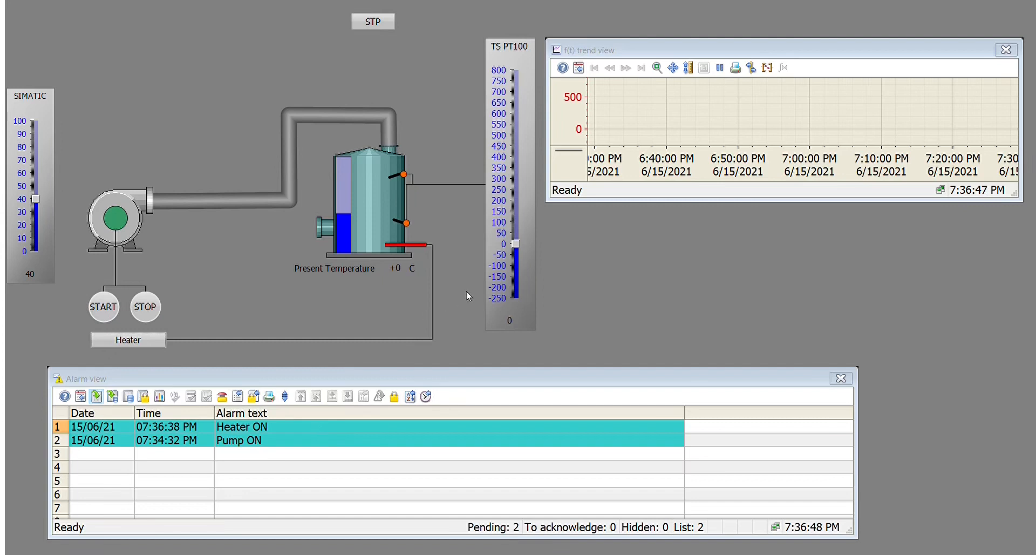
Lower the TS PT100 temperature to -147 and select the "Temperature is too low" alarm.
{"action": "left_click", "coordinate": [517, 244]}
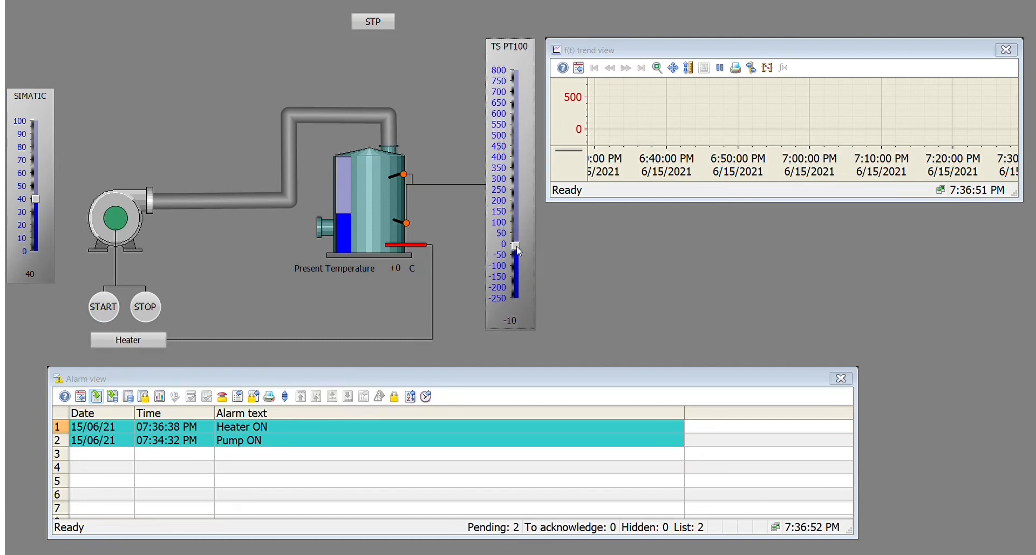
{"action": "left_click_drag", "start_coordinate": [516, 245], "coordinate": [520, 275]}
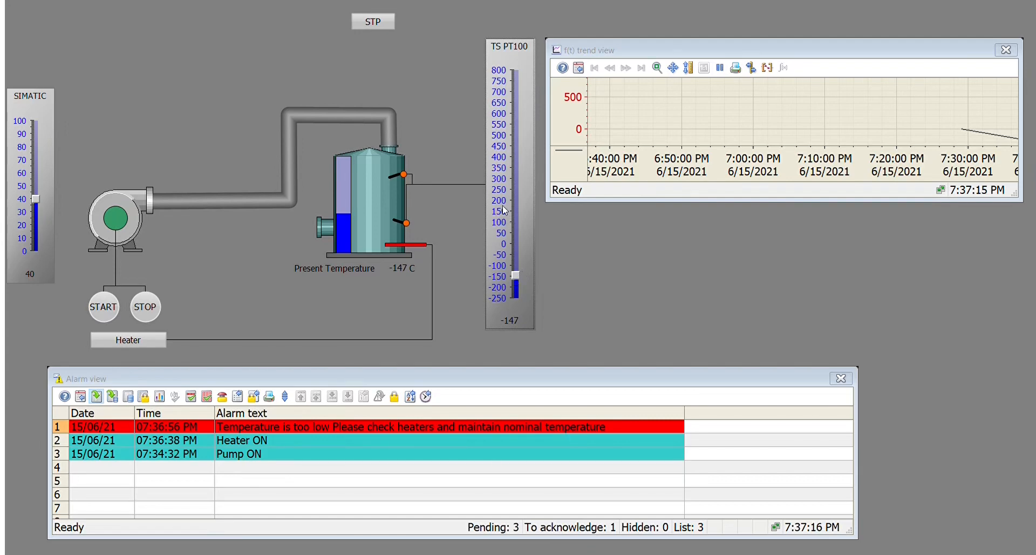
{"action": "left_click", "coordinate": [324, 425]}
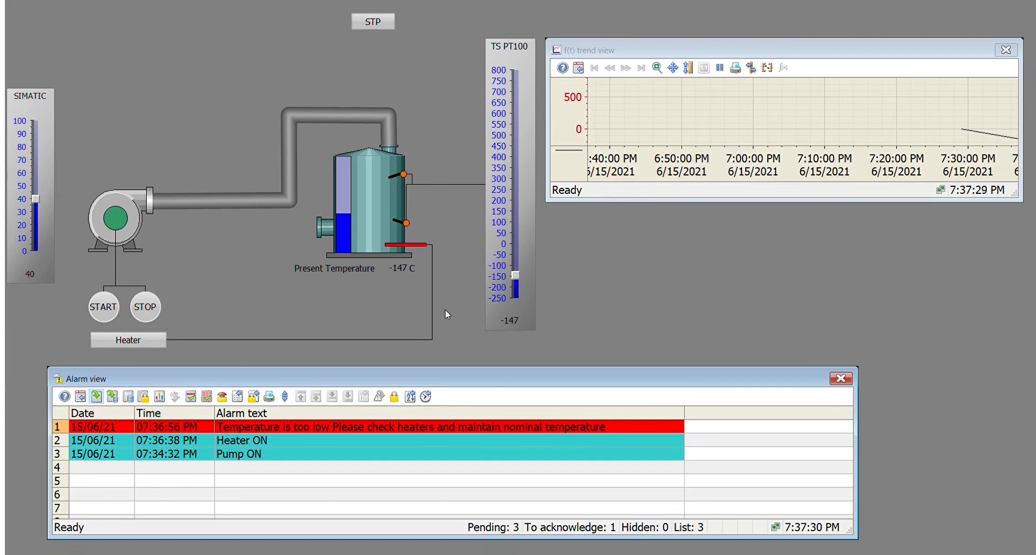
Raise the TS PT100 temperature to 800 and set the Present Temperature value to 801.
{"action": "left_click_drag", "start_coordinate": [519, 274], "coordinate": [515, 264]}
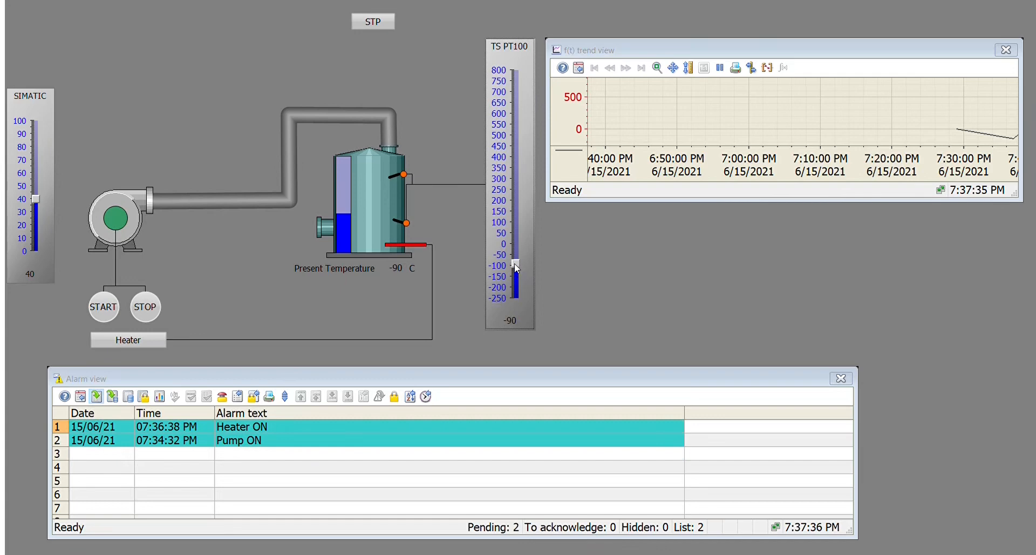
{"action": "left_click_drag", "start_coordinate": [515, 265], "coordinate": [498, 72]}
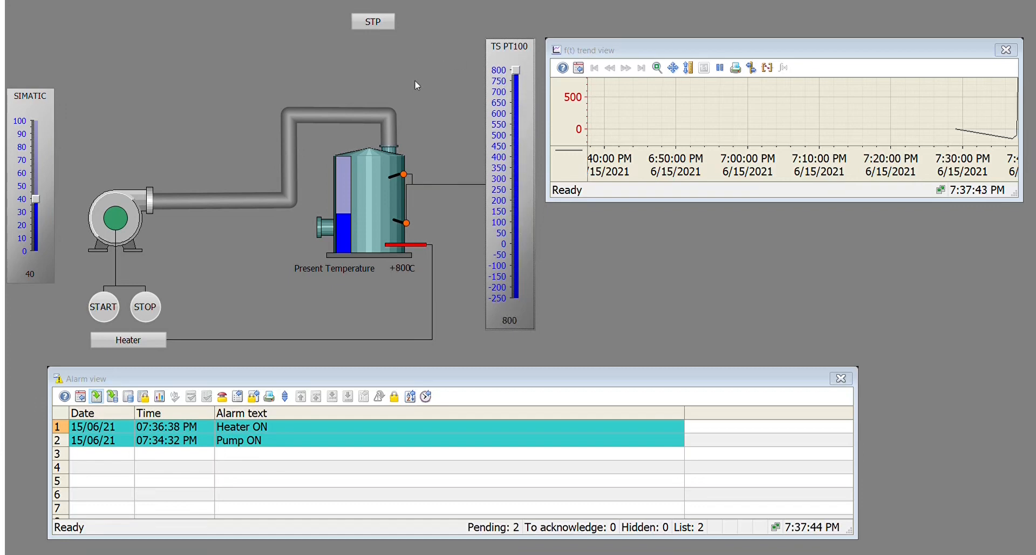
{"action": "left_click", "coordinate": [409, 270]}
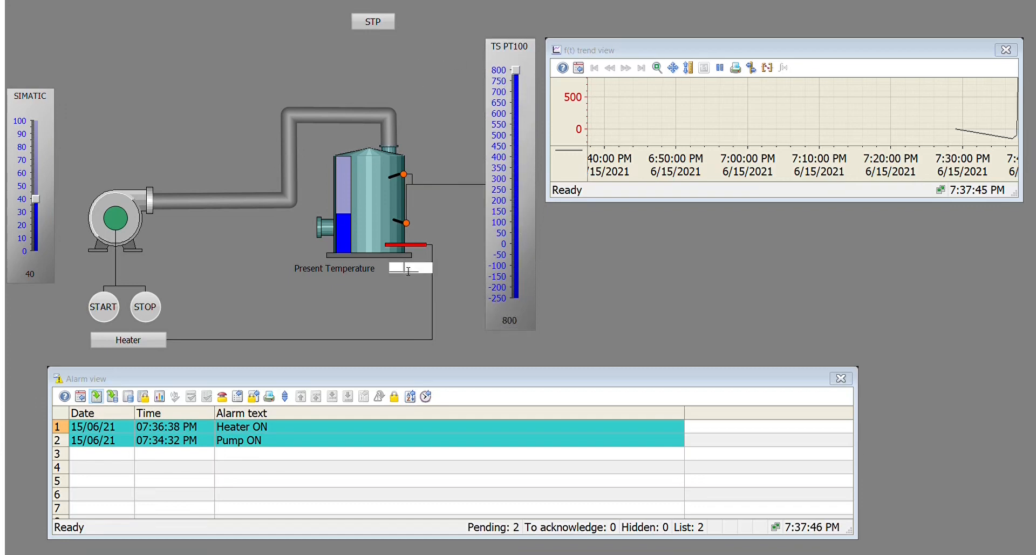
{"action": "key", "text": "Escape"}
{"action": "left_click", "coordinate": [411, 271]}
{"action": "type", "text": "801"}
{"action": "key", "text": "Return"}
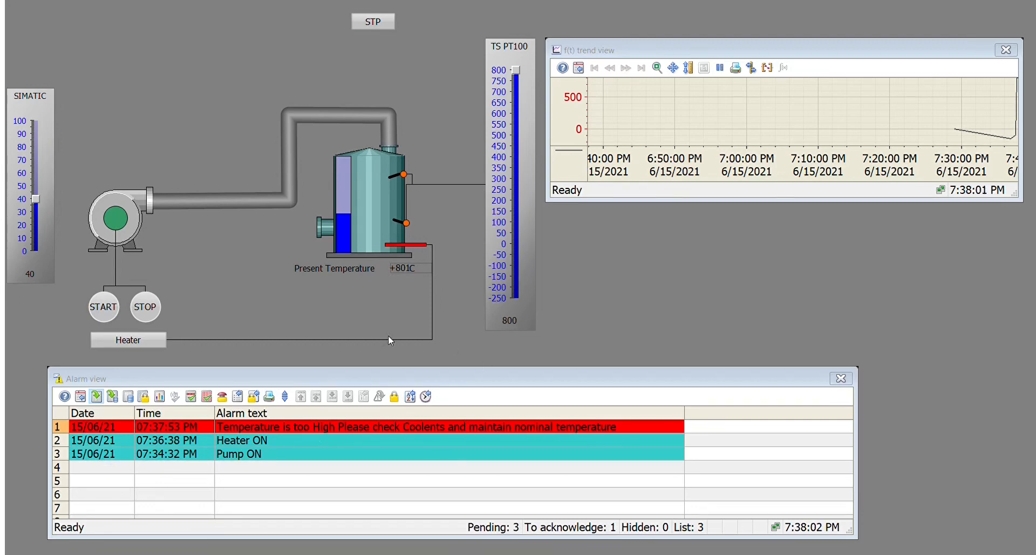
Acknowledge the "Temperature is too High" alarm and lower the TS PT100 temperature to 670.
{"action": "left_click", "coordinate": [192, 397]}
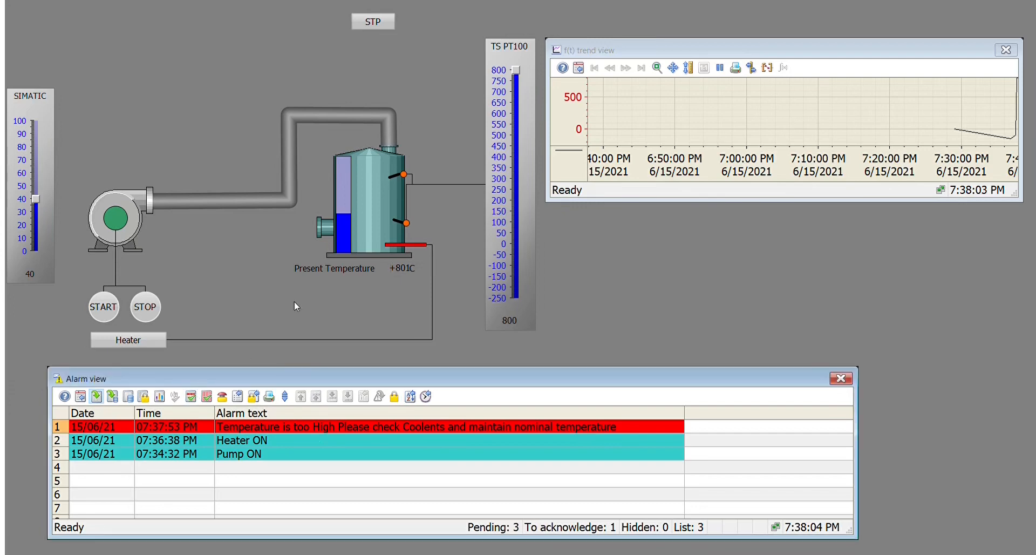
{"action": "left_click", "coordinate": [191, 397]}
{"action": "left_click", "coordinate": [522, 74]}
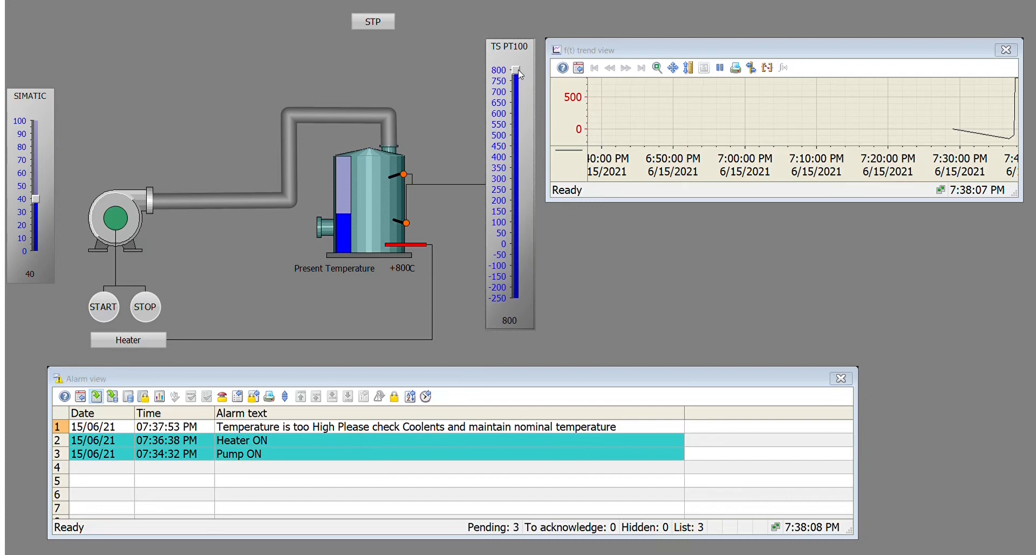
{"action": "left_click_drag", "start_coordinate": [517, 70], "coordinate": [518, 76]}
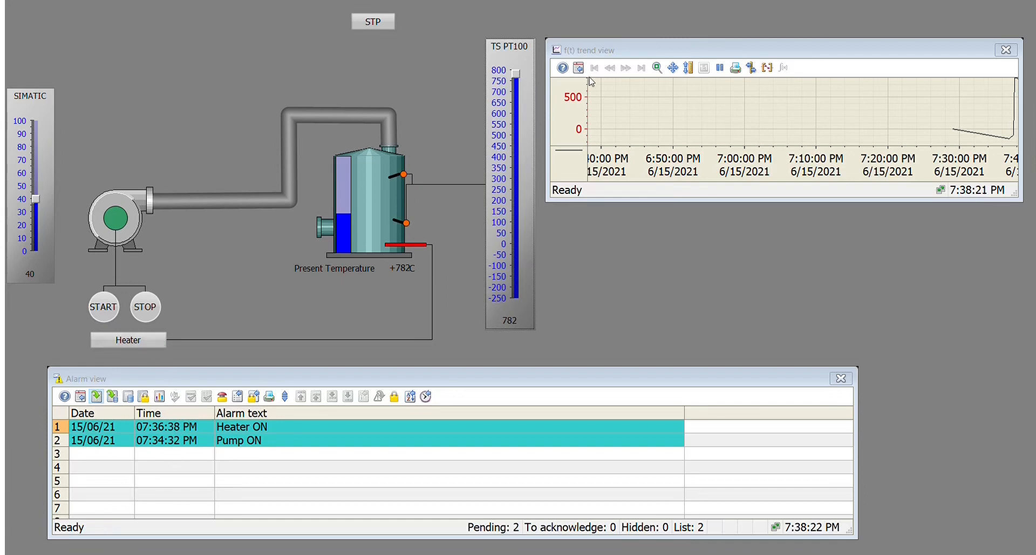
{"action": "left_click_drag", "start_coordinate": [515, 77], "coordinate": [516, 99]}
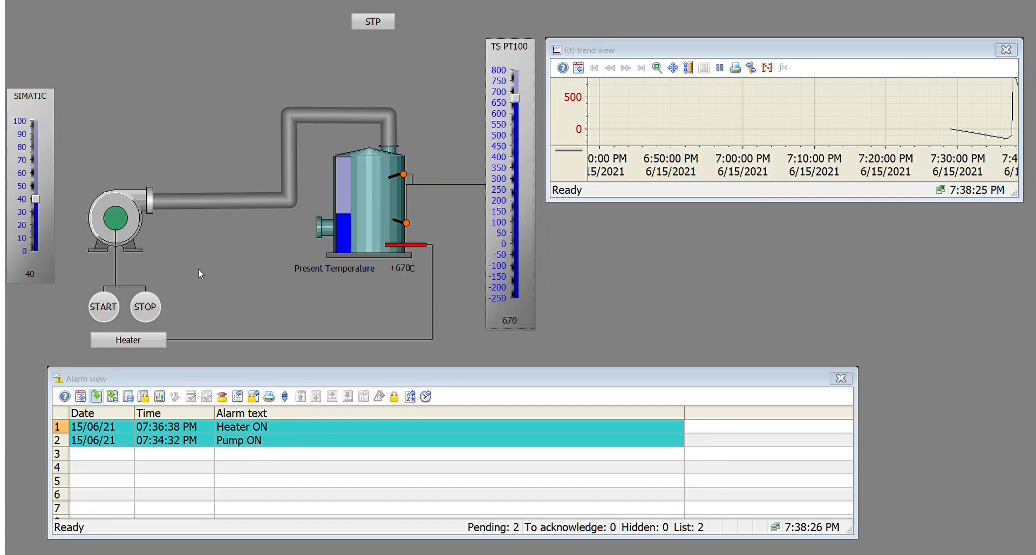
Switch off the heater and stop the pump.
{"action": "left_click", "coordinate": [155, 346]}
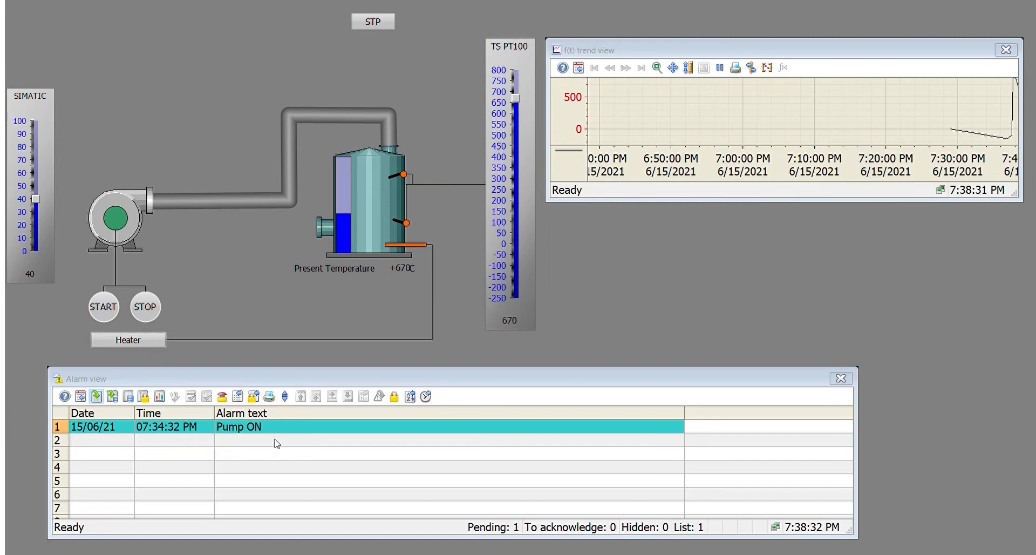
{"action": "left_click", "coordinate": [155, 307]}
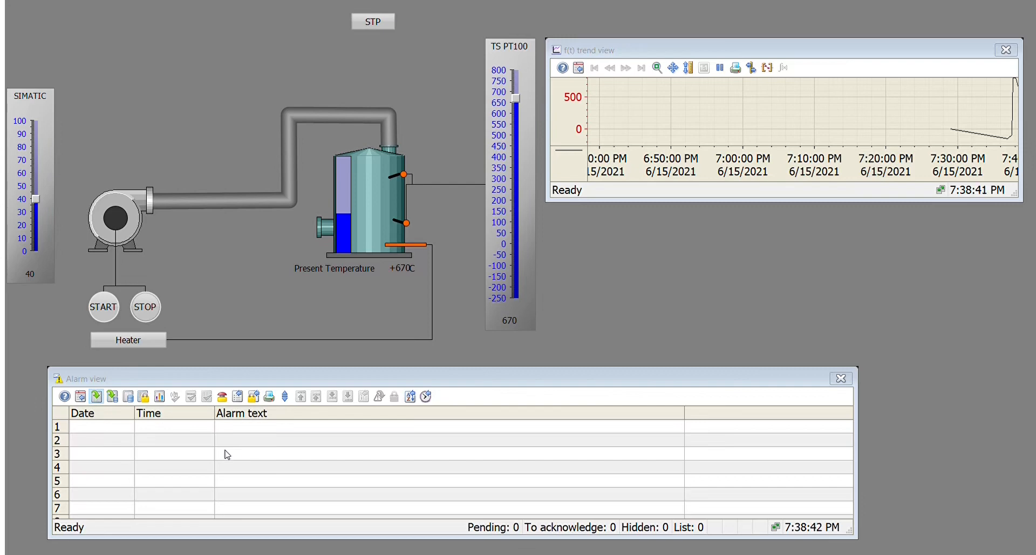
Show the archived alarm list and review its entries from the newest to the oldest and back.
{"action": "left_click", "coordinate": [129, 402]}
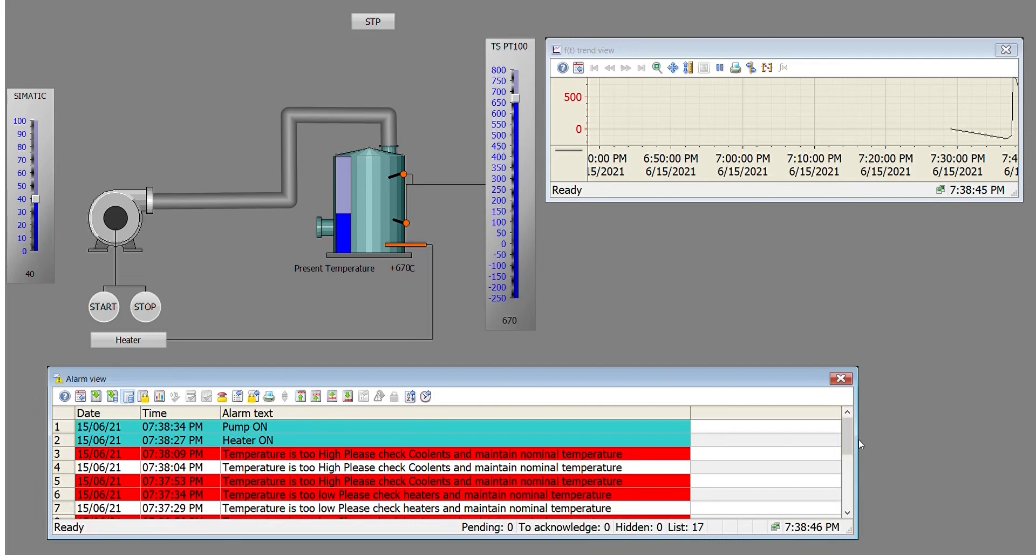
{"action": "left_click_drag", "start_coordinate": [846, 429], "coordinate": [856, 504]}
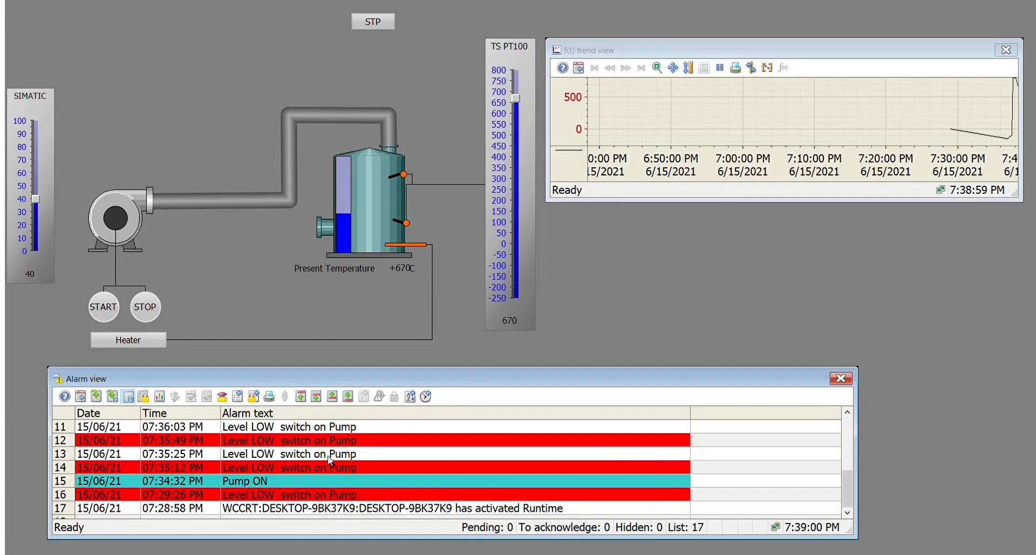
{"action": "left_click_drag", "start_coordinate": [844, 483], "coordinate": [840, 418]}
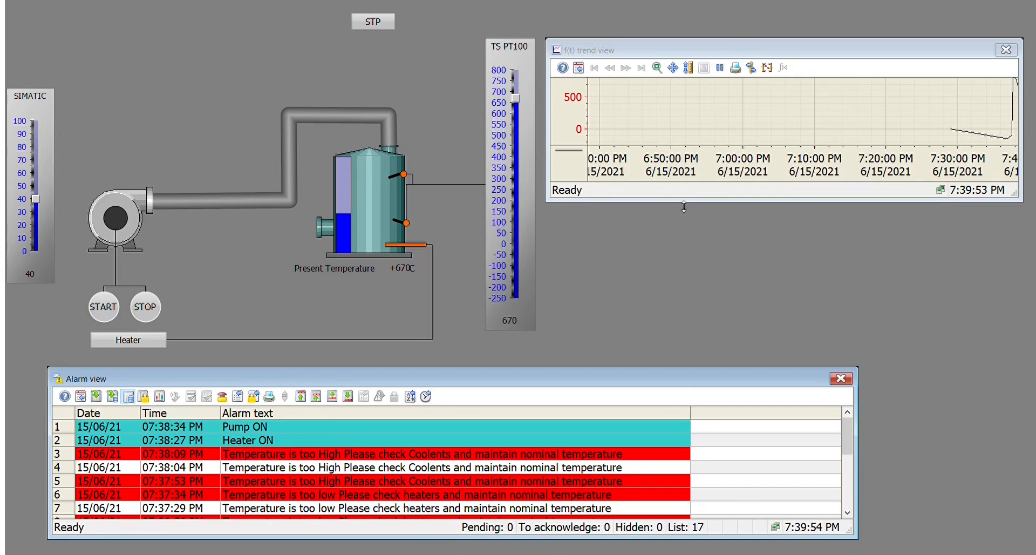
Enlarge the trend view vertically and shift its time axis toward the most recent temperature values.
{"action": "left_click_drag", "start_coordinate": [684, 206], "coordinate": [701, 318]}
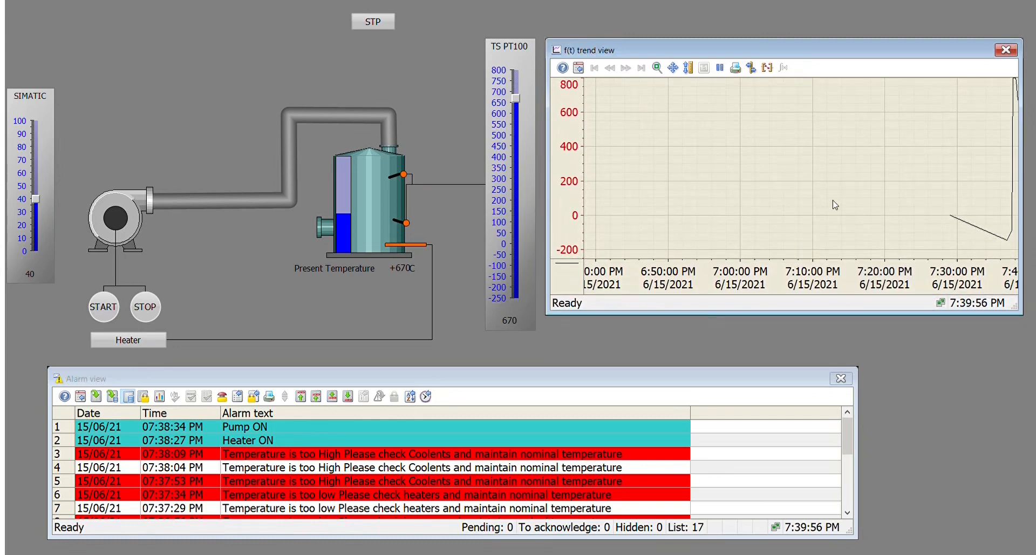
{"action": "left_click", "coordinate": [674, 70]}
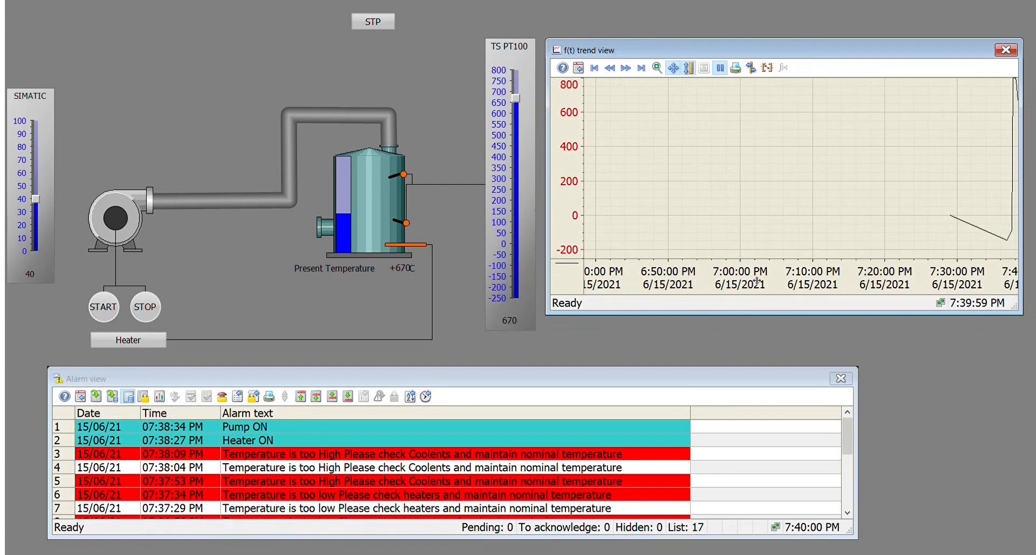
{"action": "left_click_drag", "start_coordinate": [756, 280], "coordinate": [562, 278]}
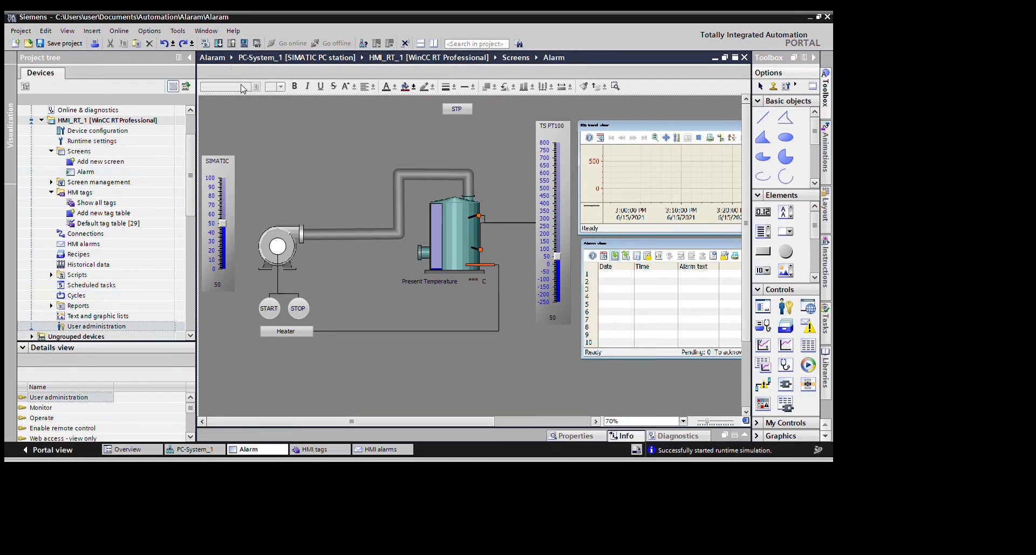
In the TIA Portal project, narrow the project tree and open the table showing all HMI tags.
{"action": "left_click_drag", "start_coordinate": [196, 89], "coordinate": [166, 89]}
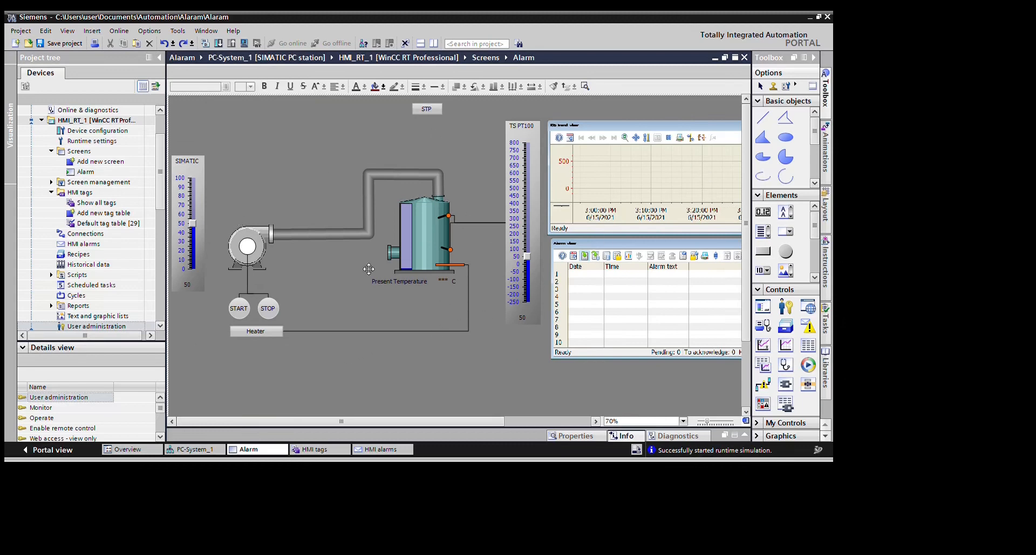
{"action": "key", "text": "Up"}
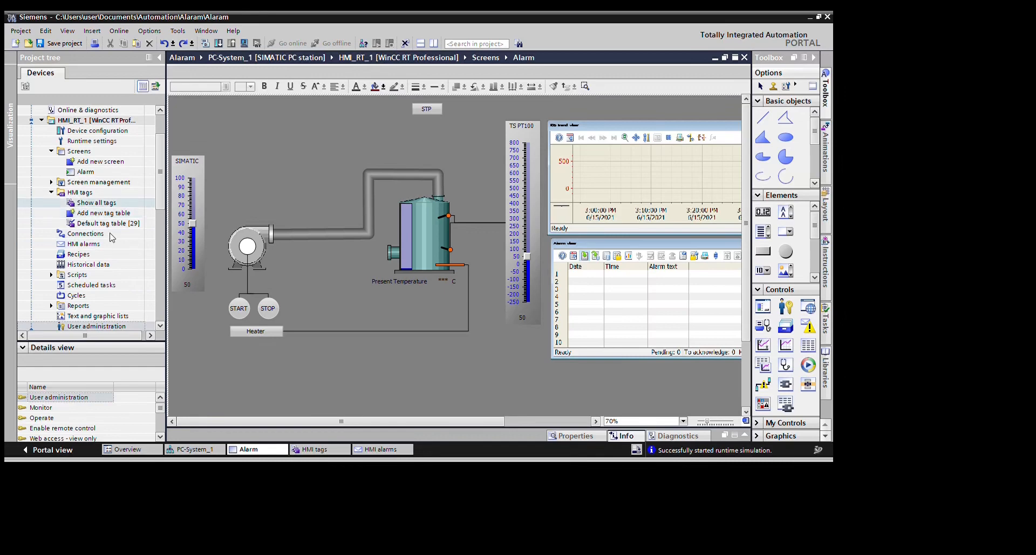
{"action": "key", "text": "Return"}
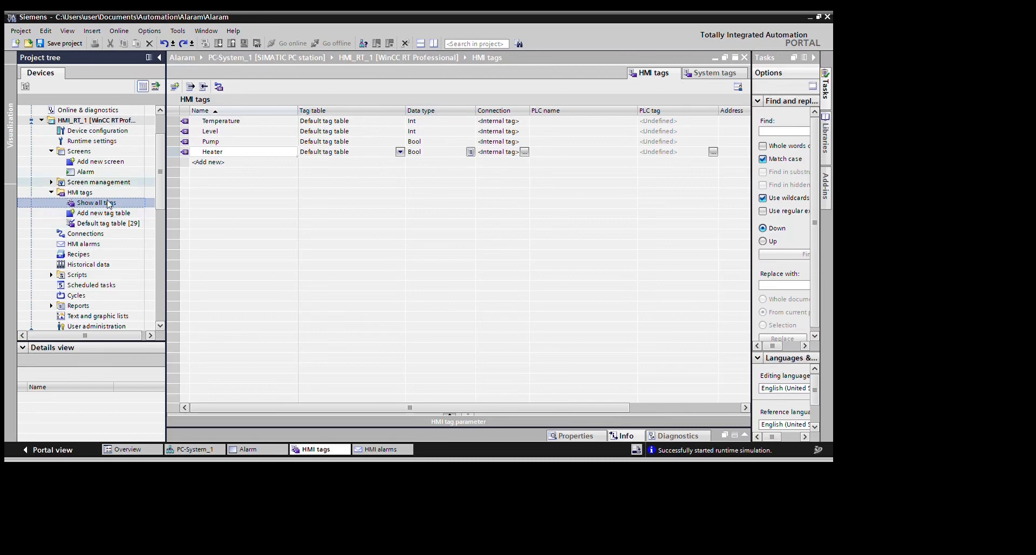
Open the Alarm screen and examine the events assigned to the pump's STOP button and the Heater button.
{"action": "left_click", "coordinate": [85, 172]}
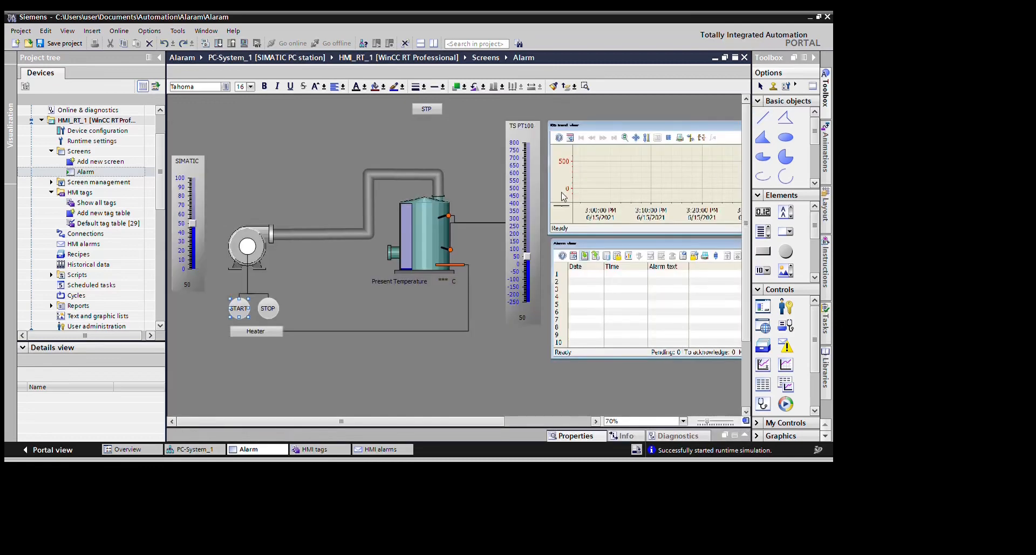
{"action": "left_click", "coordinate": [268, 308]}
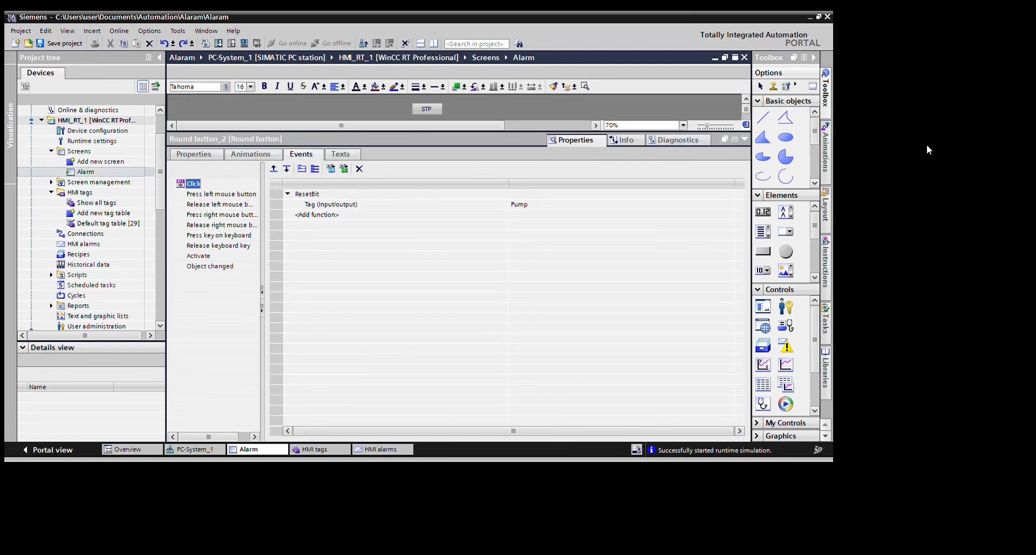
{"action": "left_click", "coordinate": [745, 139]}
{"action": "left_click", "coordinate": [243, 330]}
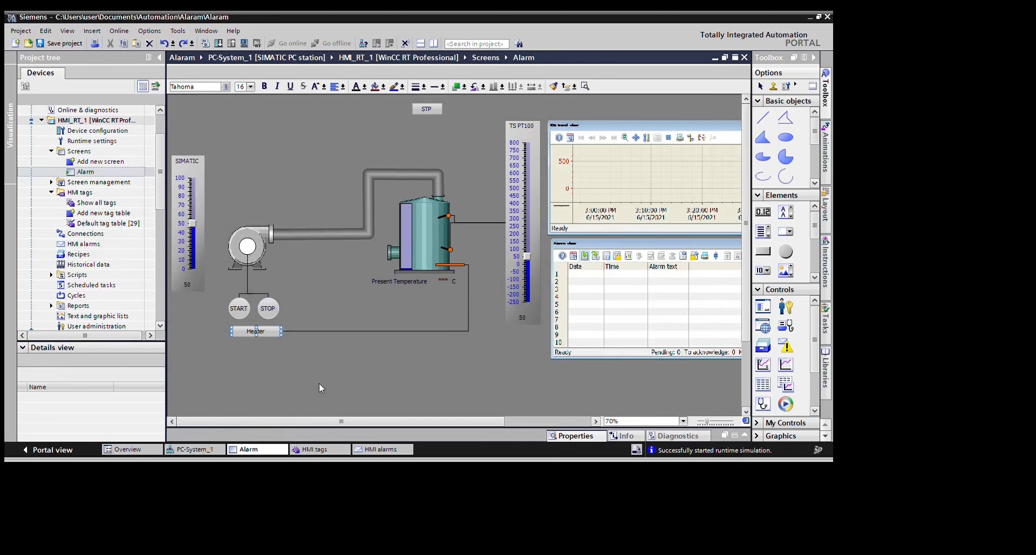
{"action": "double_click", "coordinate": [318, 383]}
Examine the appearance animation of the circle inside the pump, including its tag and range colors.
{"action": "left_click", "coordinate": [304, 298]}
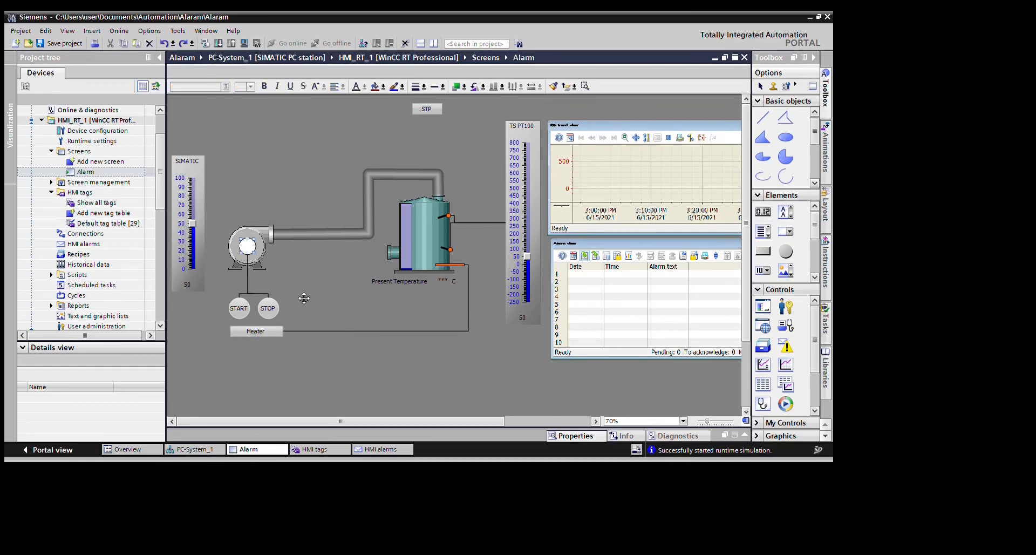
{"action": "left_click", "coordinate": [354, 506]}
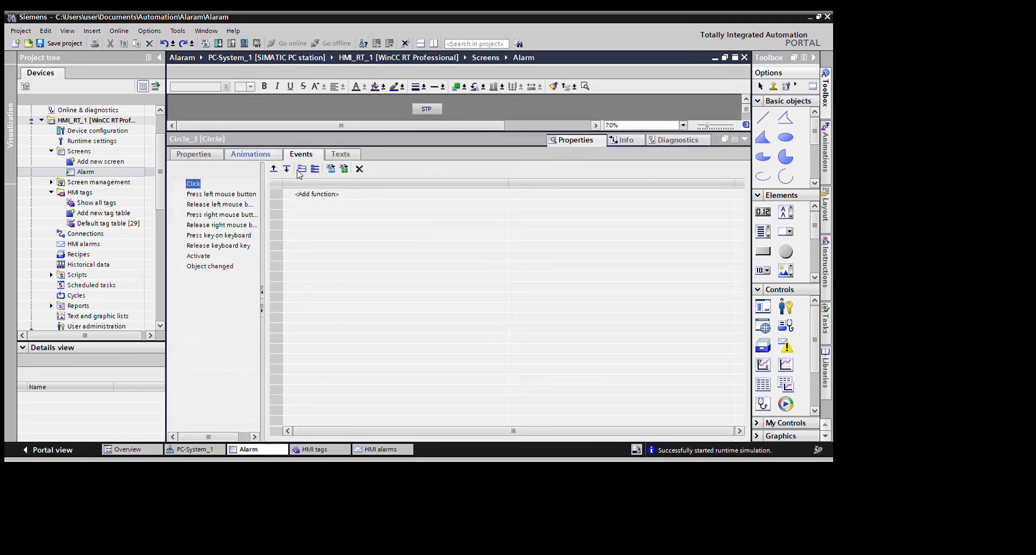
{"action": "left_click", "coordinate": [254, 155]}
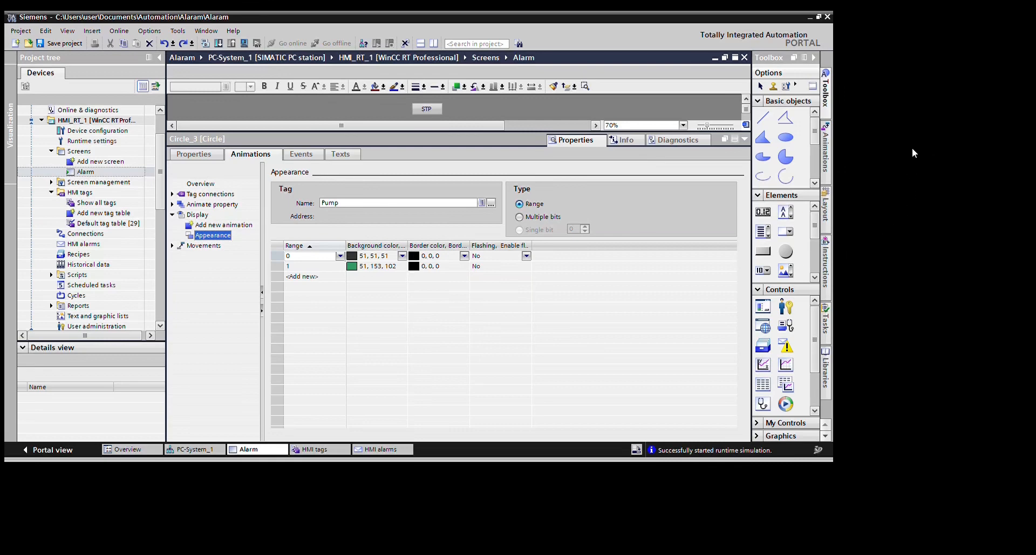
{"action": "left_click", "coordinate": [745, 139]}
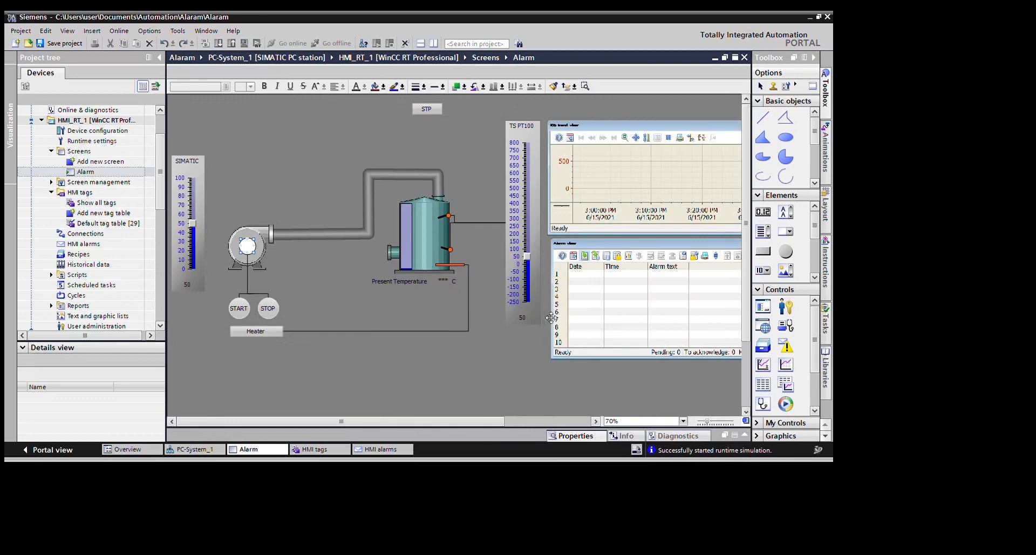
Examine the appearance animation of the heater rectangle at the tank, including its tag and range color.
{"action": "left_click", "coordinate": [450, 265]}
{"action": "left_click", "coordinate": [744, 435]}
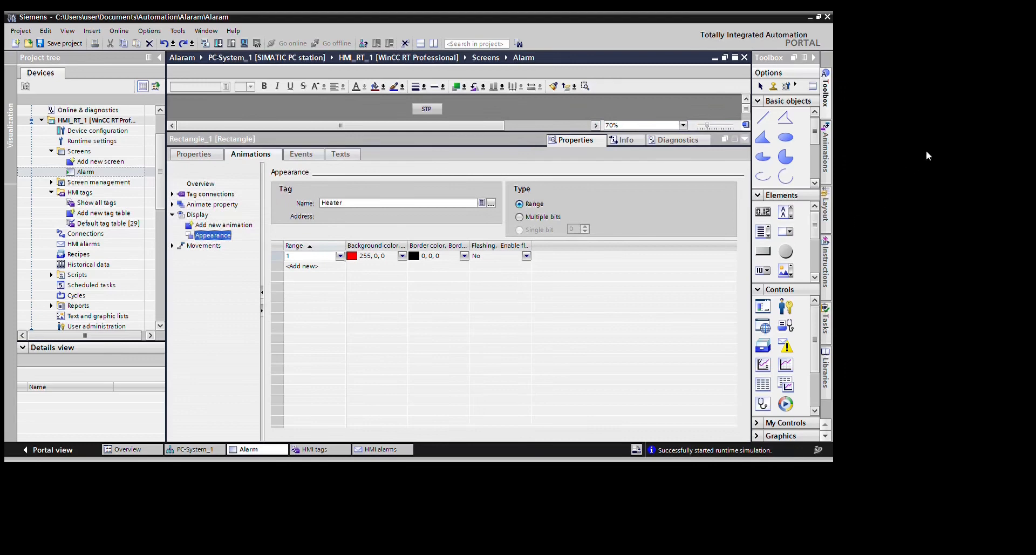
{"action": "left_click", "coordinate": [507, 347]}
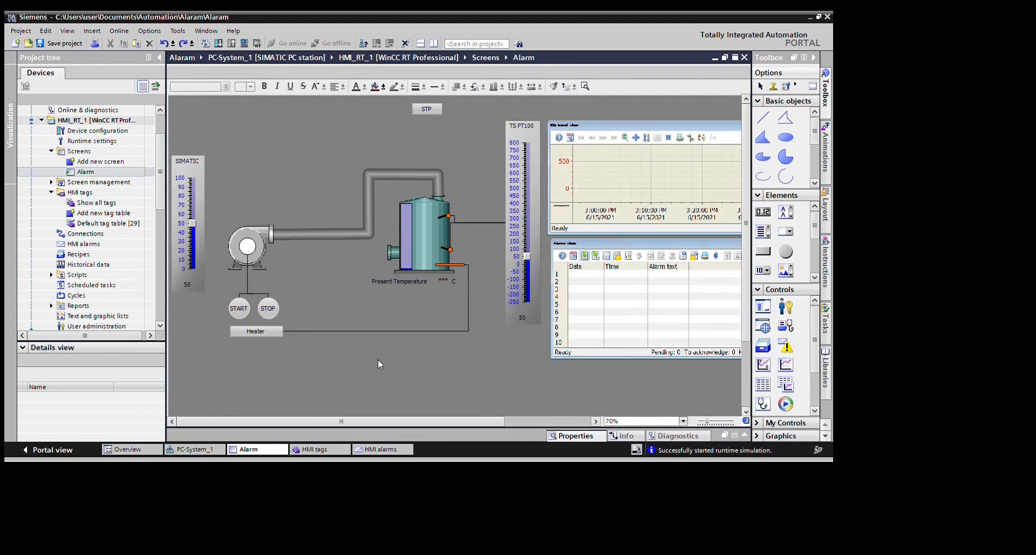
Examine the properties of the level and temperature sliders.
{"action": "left_click", "coordinate": [245, 209]}
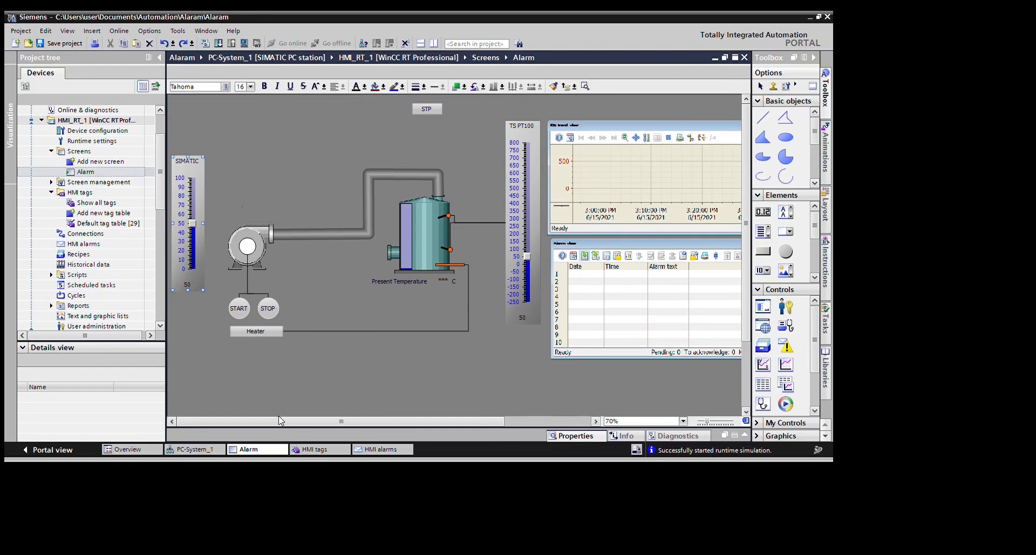
{"action": "key", "text": "ctrl+3"}
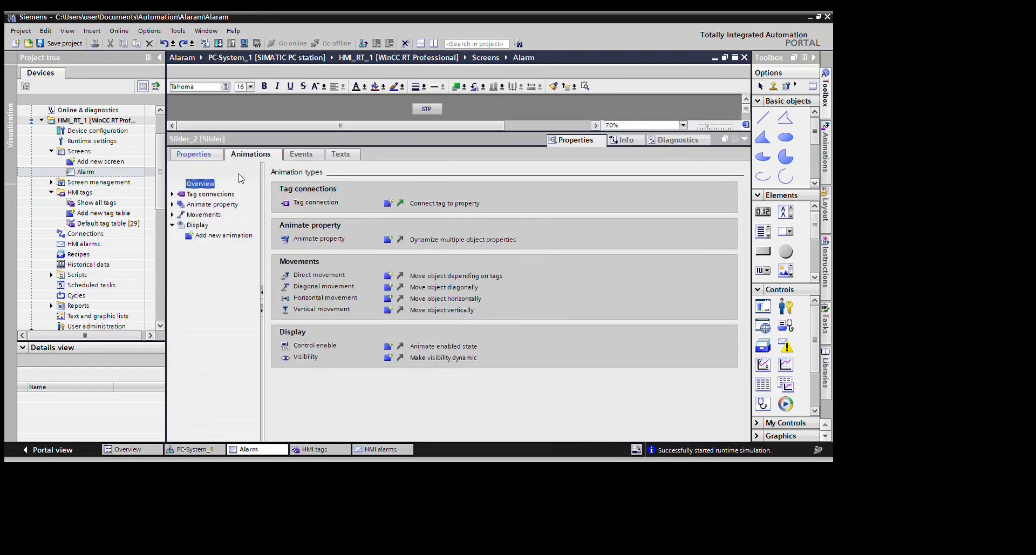
{"action": "left_click", "coordinate": [193, 154]}
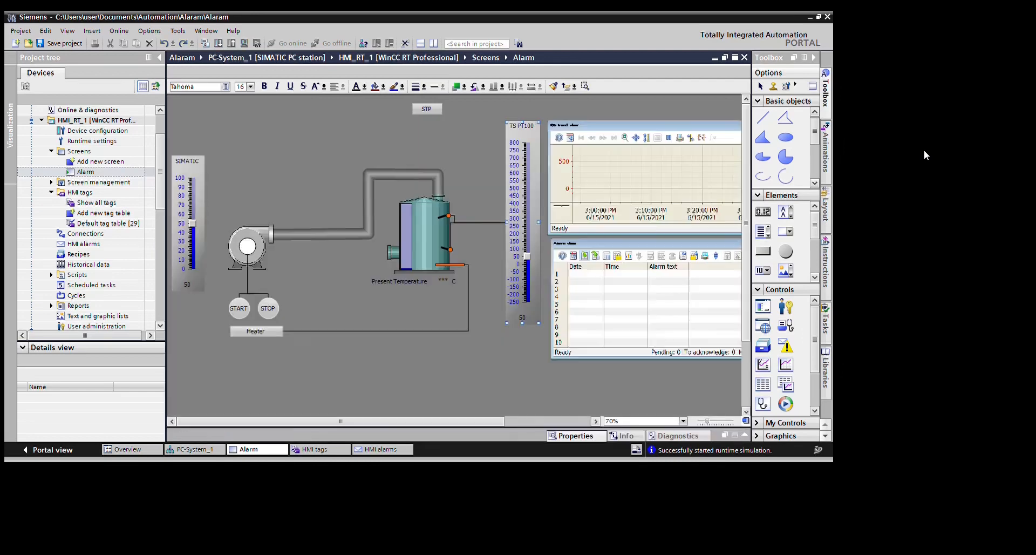
Examine the general properties of the level bar in the tank, including its process tag and scale limits.
{"action": "key", "text": "Tab"}
{"action": "left_click", "coordinate": [569, 435]}
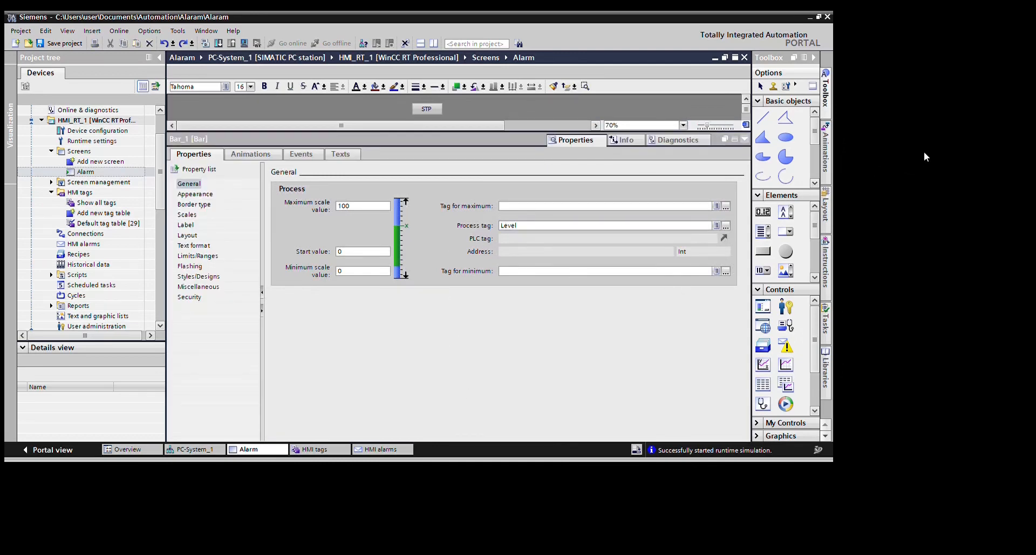
{"action": "key", "text": "ctrl+5"}
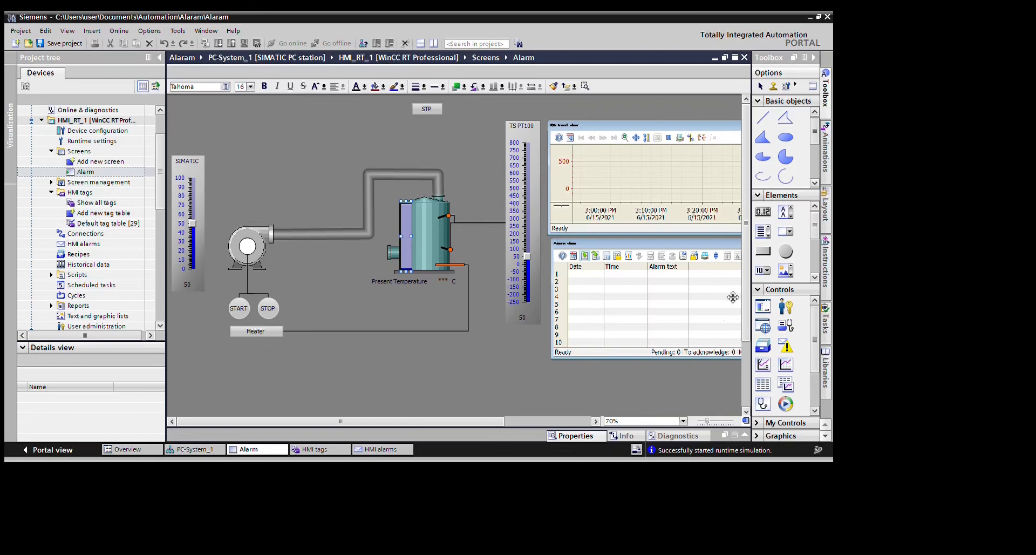
Open the HMI alarms and examine the alarm text, class and trigger tag of the Heater and Pump discrete alarms.
{"action": "left_click", "coordinate": [728, 328]}
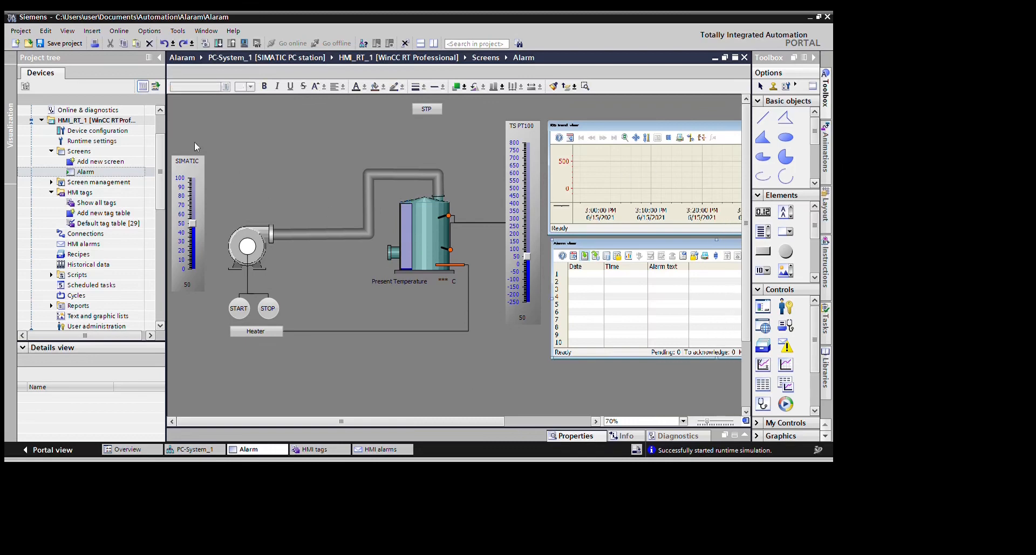
{"action": "scroll", "coordinate": [199, 167], "scroll_direction": "down", "scroll_amount": 1}
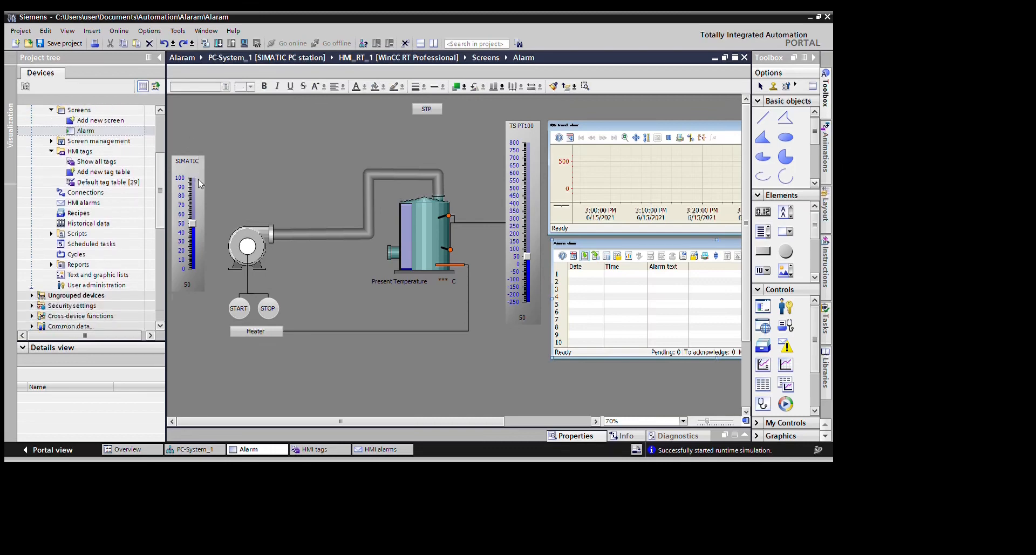
{"action": "left_click", "coordinate": [135, 193]}
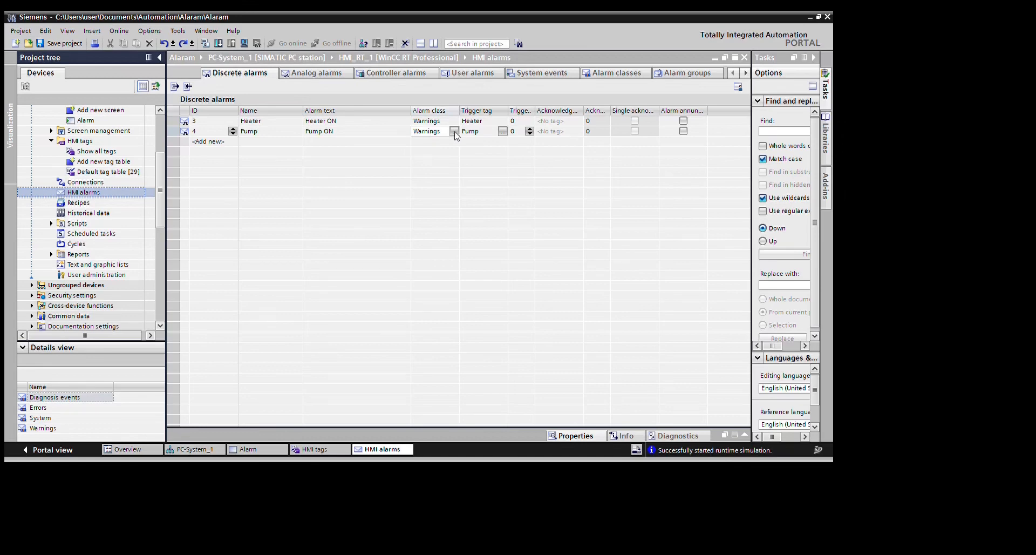
{"action": "left_click", "coordinate": [605, 136]}
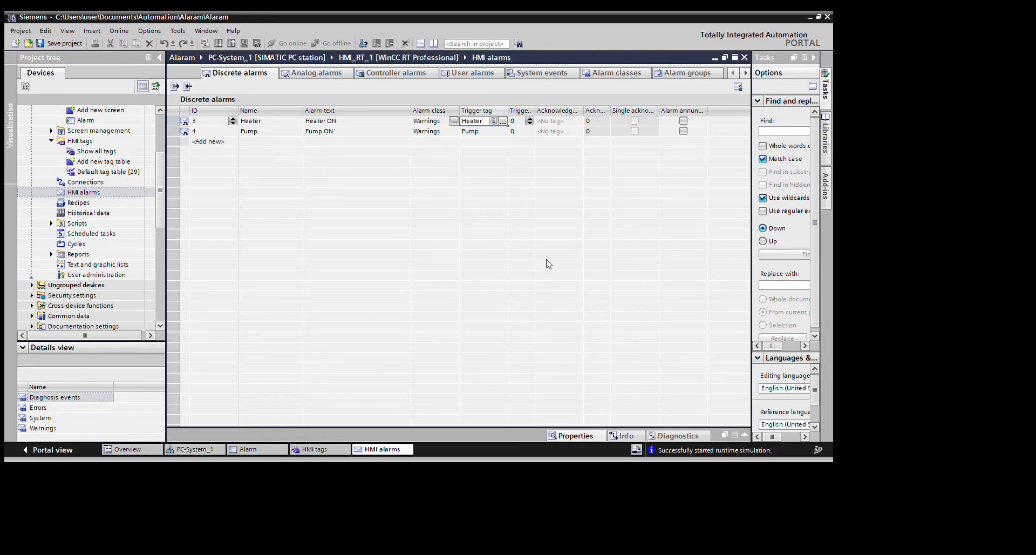
{"action": "left_click", "coordinate": [376, 131]}
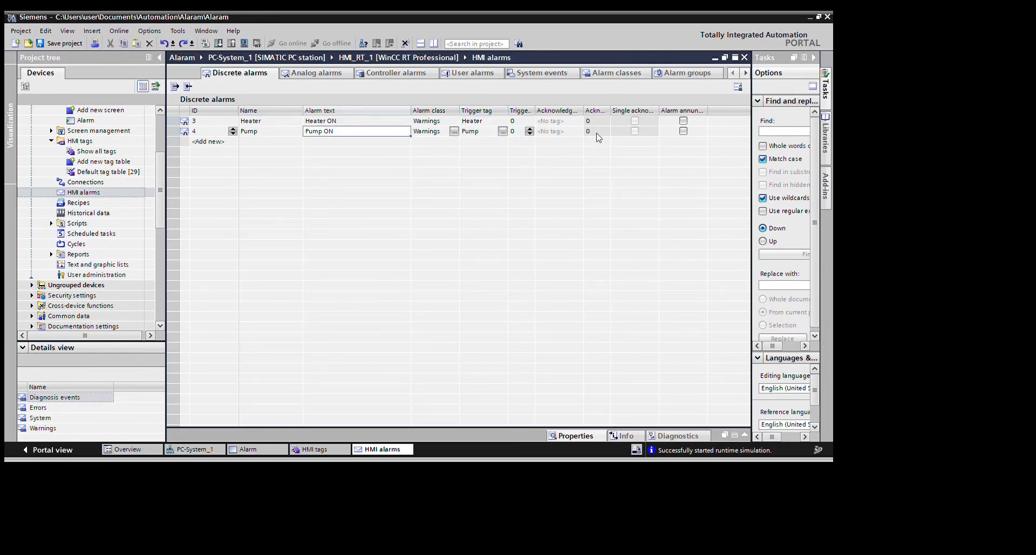
{"action": "key", "text": "Tab"}
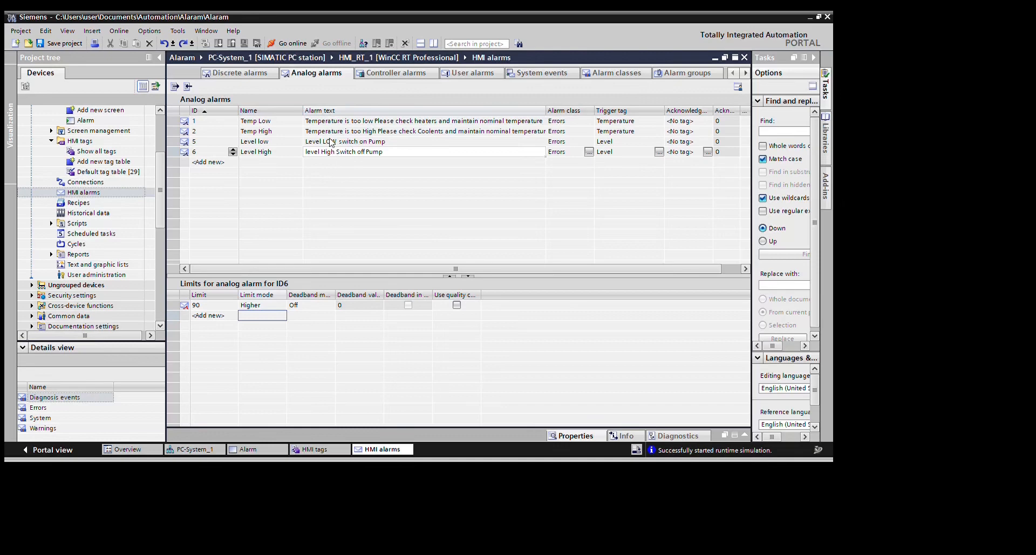
Examine the Temp Low analog alarm's text, alarm class, trigger tag, limit and limit mode.
{"action": "left_click", "coordinate": [324, 122]}
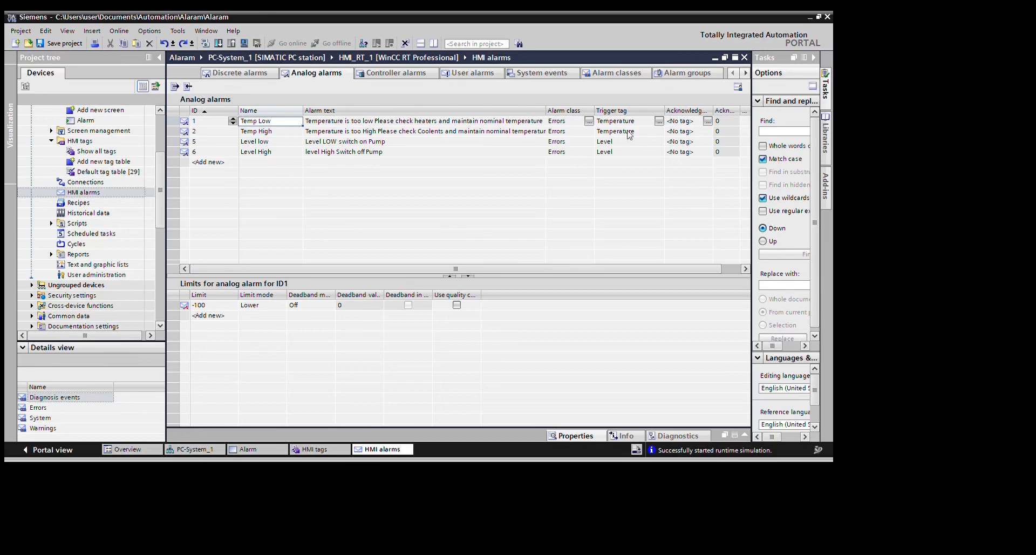
{"action": "key", "text": "Tab"}
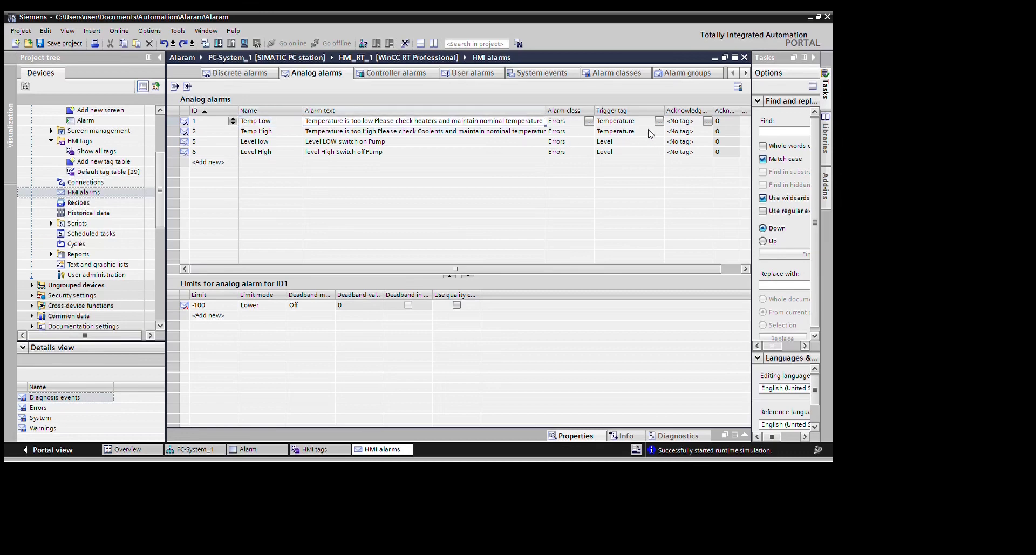
{"action": "key", "text": "Tab"}
{"action": "key", "text": "Tab"}
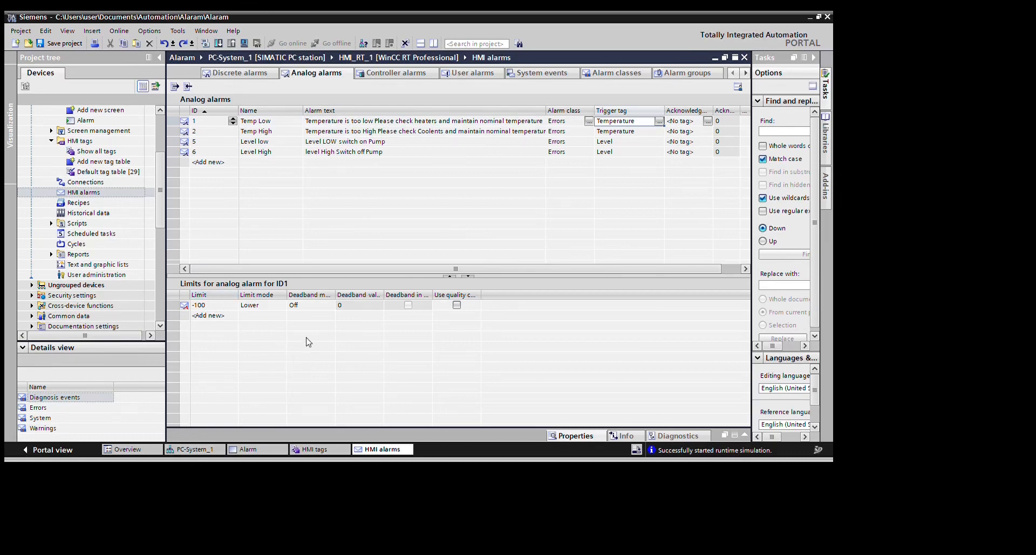
{"action": "left_click", "coordinate": [265, 364]}
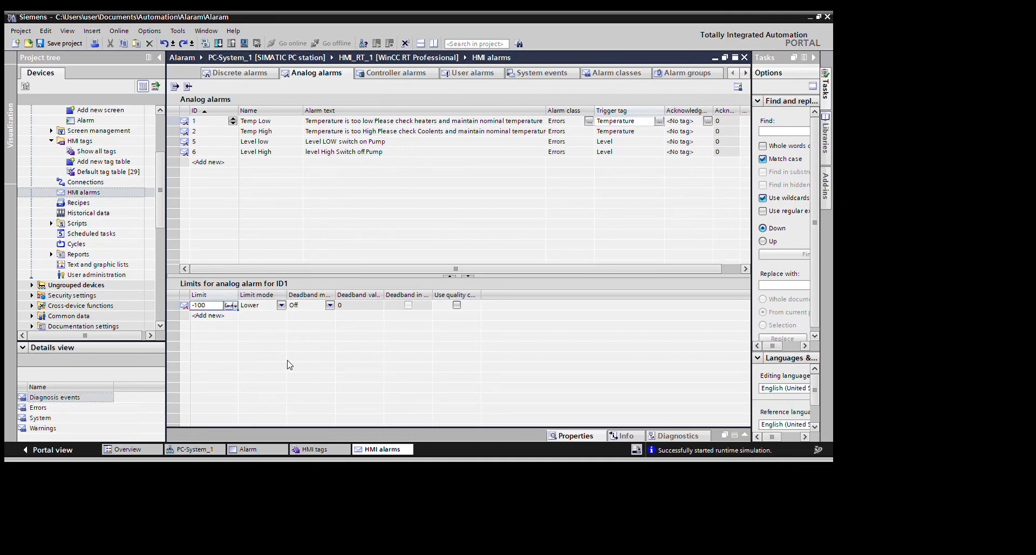
{"action": "key", "text": "Tab"}
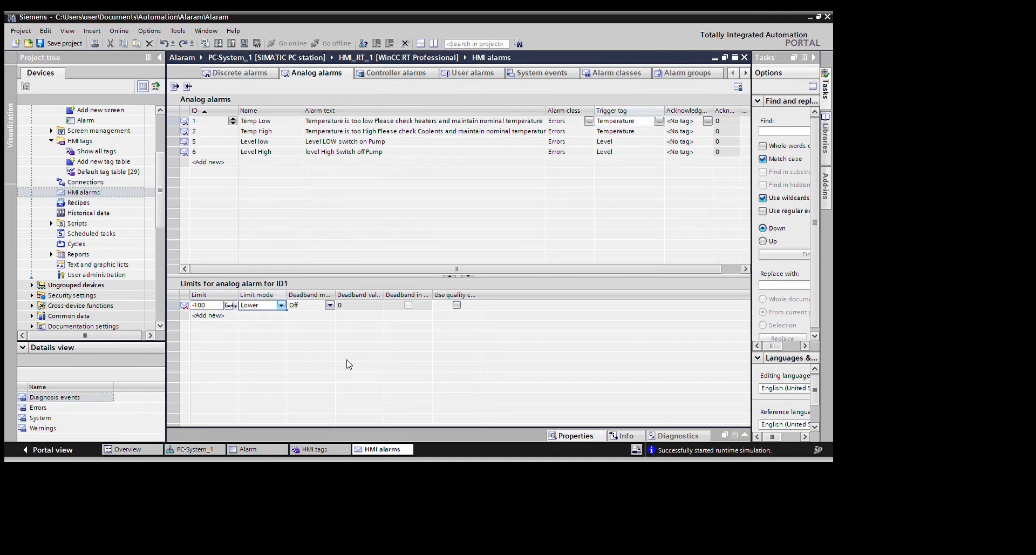
Examine the alarm texts and limits of the Temp High, Level low and Level High analog alarms.
{"action": "left_click", "coordinate": [397, 132]}
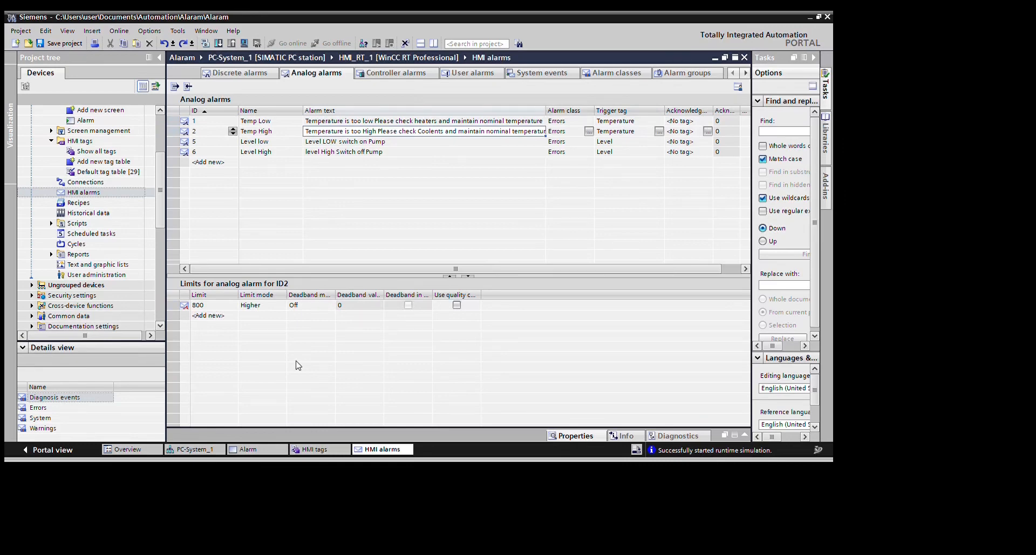
{"action": "left_click", "coordinate": [270, 142]}
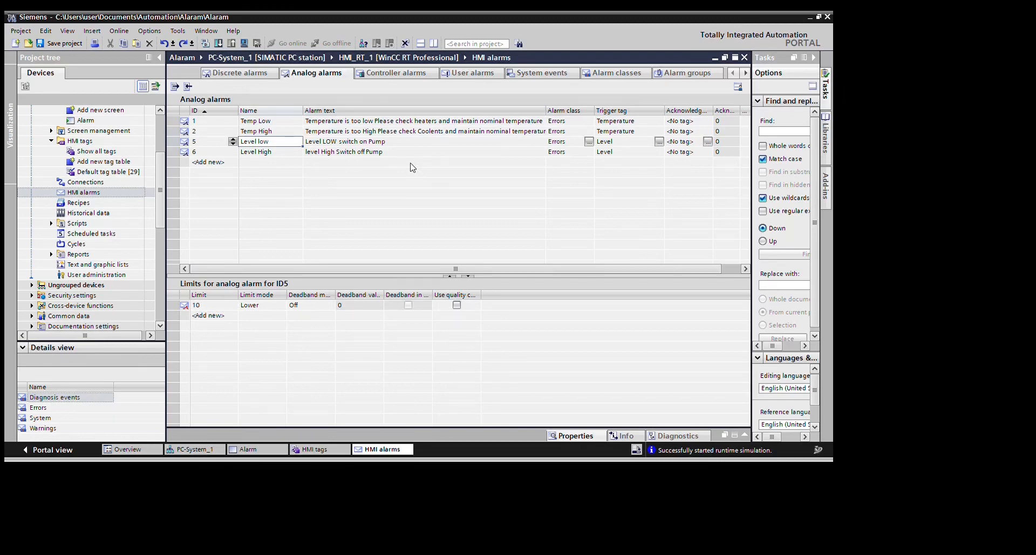
{"action": "left_click", "coordinate": [467, 154]}
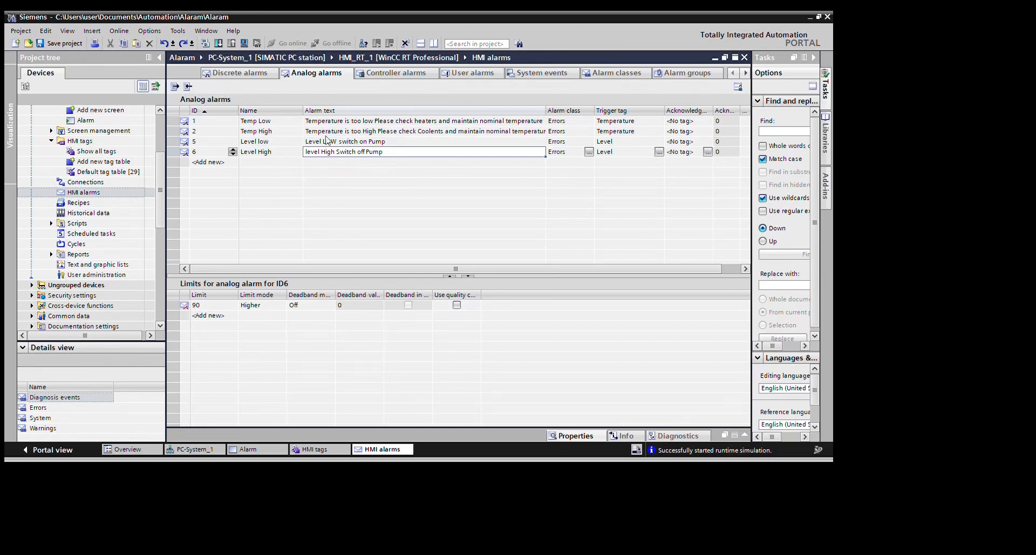
Compare the discrete and analog alarms' classes, and examine the background colors defined for the alarm classes.
{"action": "left_click", "coordinate": [250, 73]}
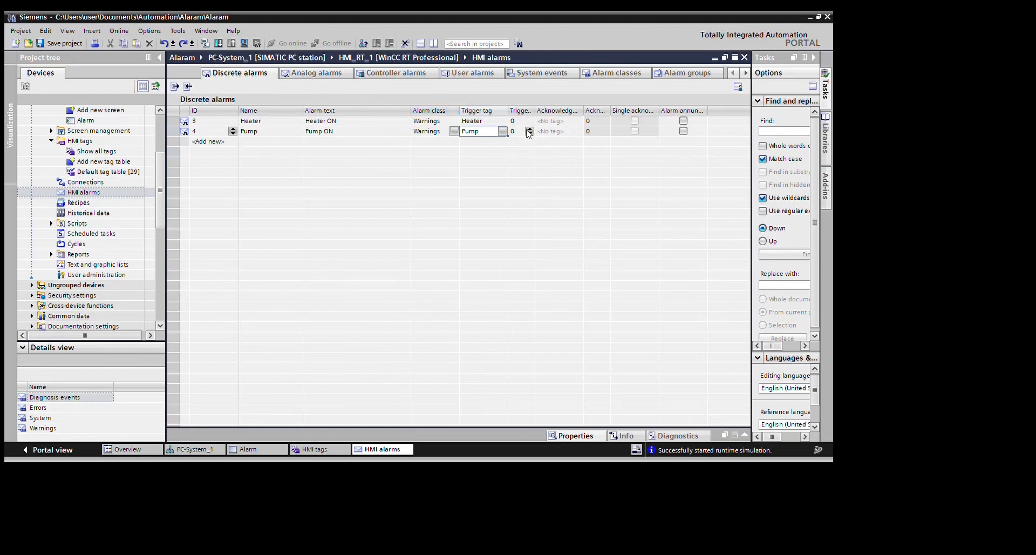
{"action": "key", "text": "Up"}
{"action": "key", "text": "Left"}
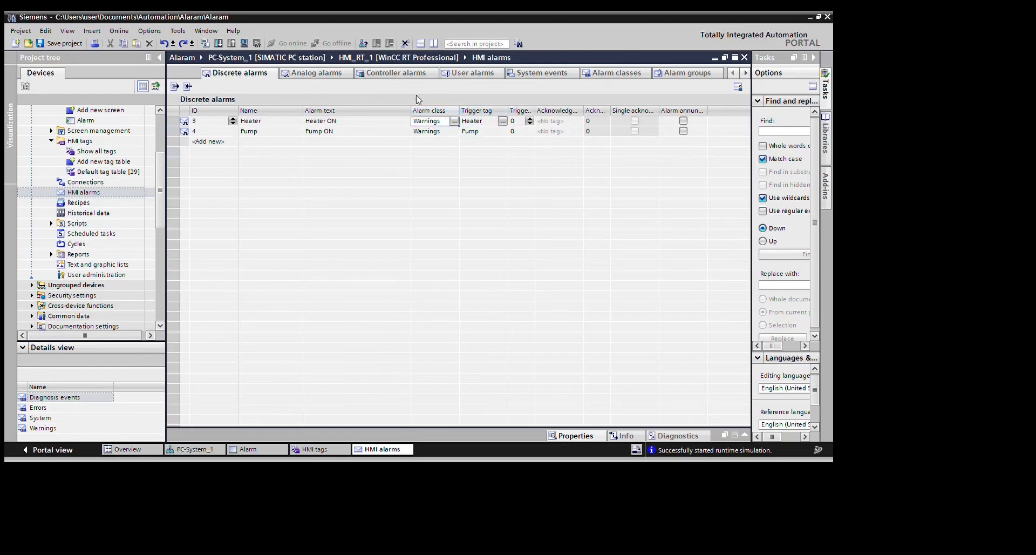
{"action": "left_click", "coordinate": [317, 73]}
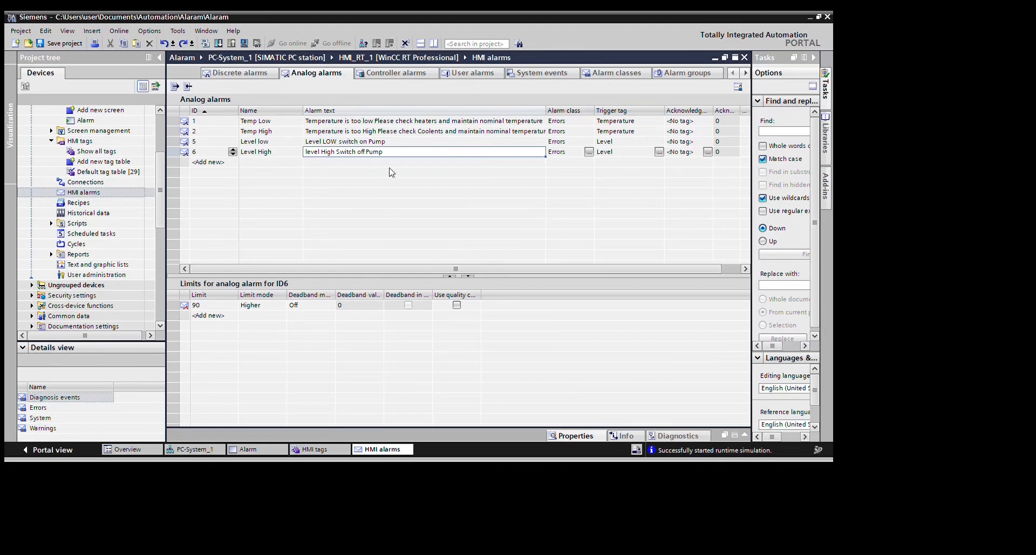
{"action": "left_click", "coordinate": [615, 74]}
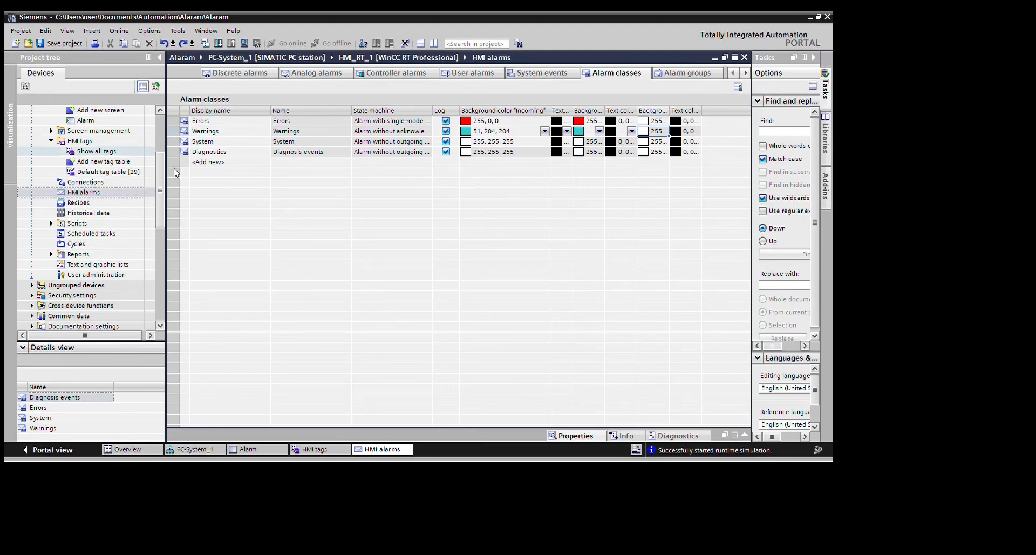
Return to the Alarm screen, shift the alarm view slightly, and undo the last change.
{"action": "double_click", "coordinate": [85, 120]}
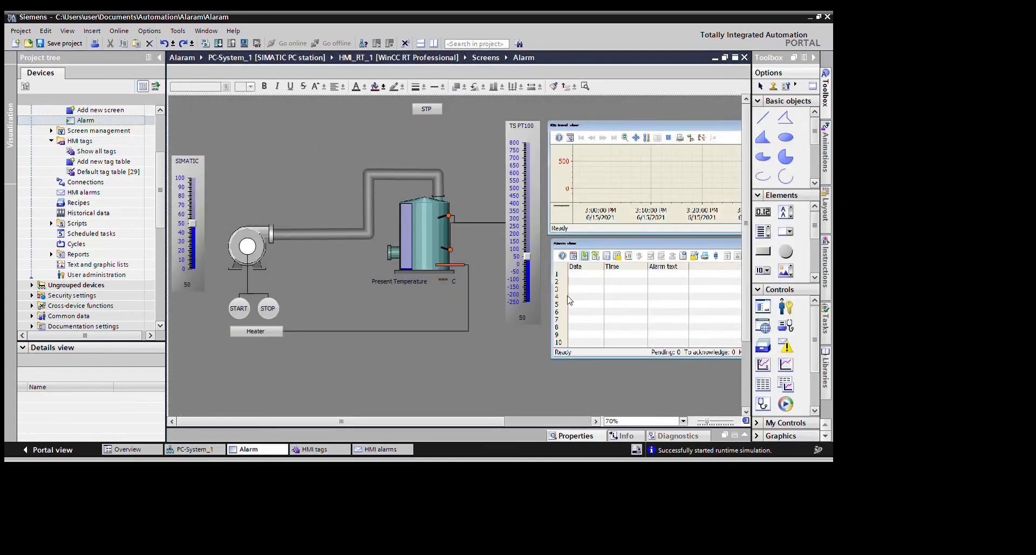
{"action": "left_click", "coordinate": [568, 300]}
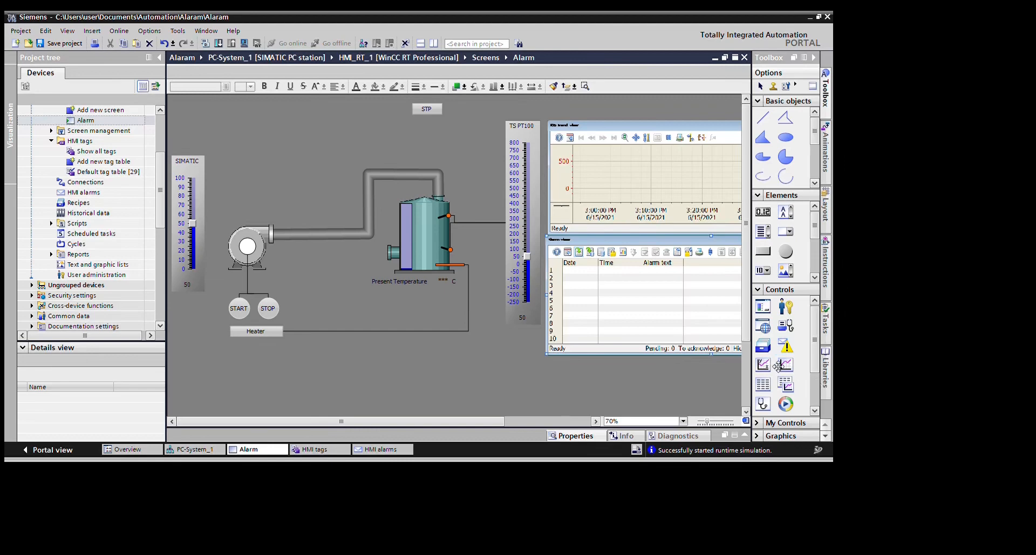
{"action": "key", "text": "ctrl+z"}
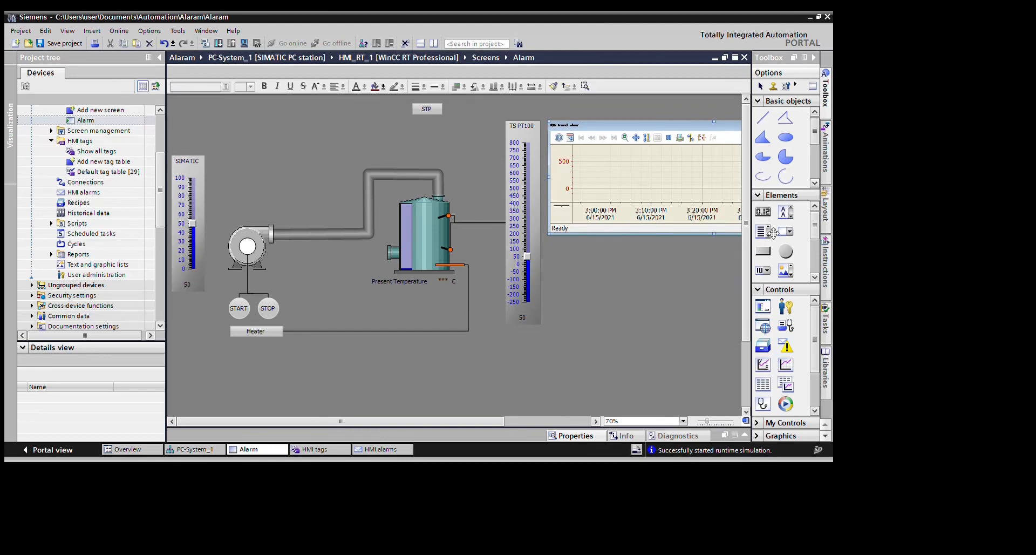
Replace the existing trend and alarm views with a new alarm view and a new f(t) trend view beside the TS PT100 slider.
{"action": "key", "text": "ctrl+z"}
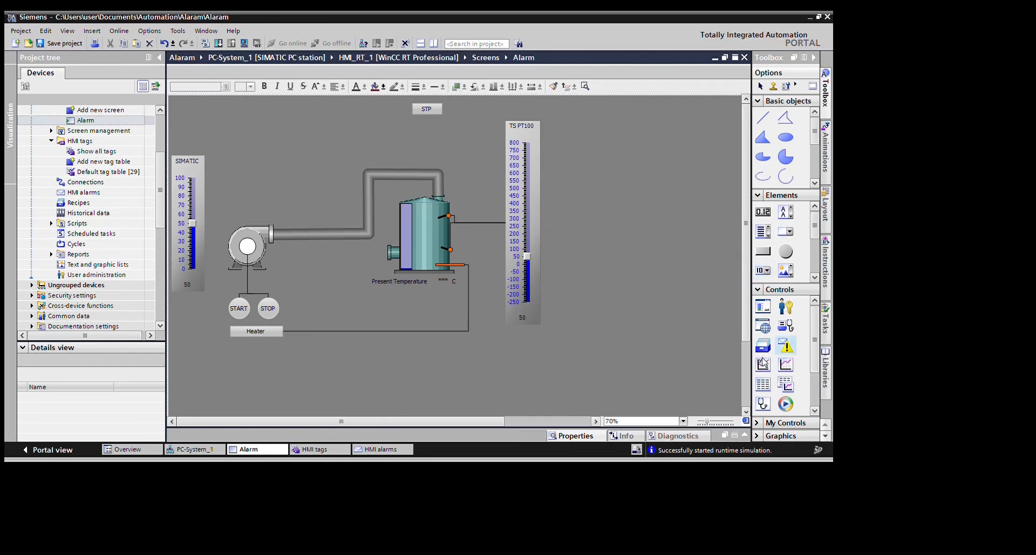
{"action": "double_click", "coordinate": [763, 363]}
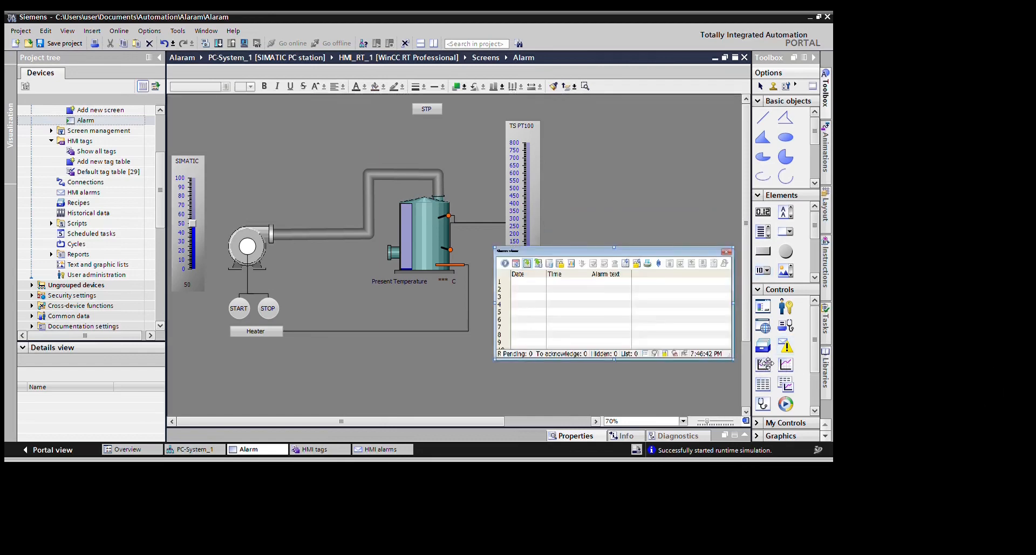
{"action": "left_click_drag", "start_coordinate": [744, 300], "coordinate": [808, 290]}
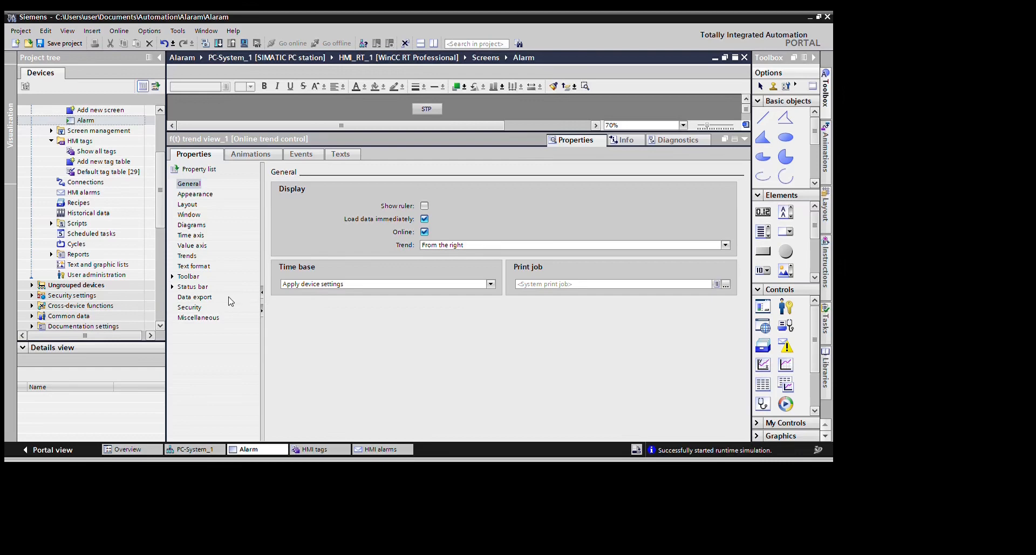
Assign the Temperature tag as the data source of Trend_1 in the f(t) trend view.
{"action": "key", "text": "Down"}
{"action": "key", "text": "Down"}
{"action": "key", "text": "Down"}
{"action": "key", "text": "Down"}
{"action": "key", "text": "Down"}
{"action": "key", "text": "Down"}
{"action": "key", "text": "Down"}
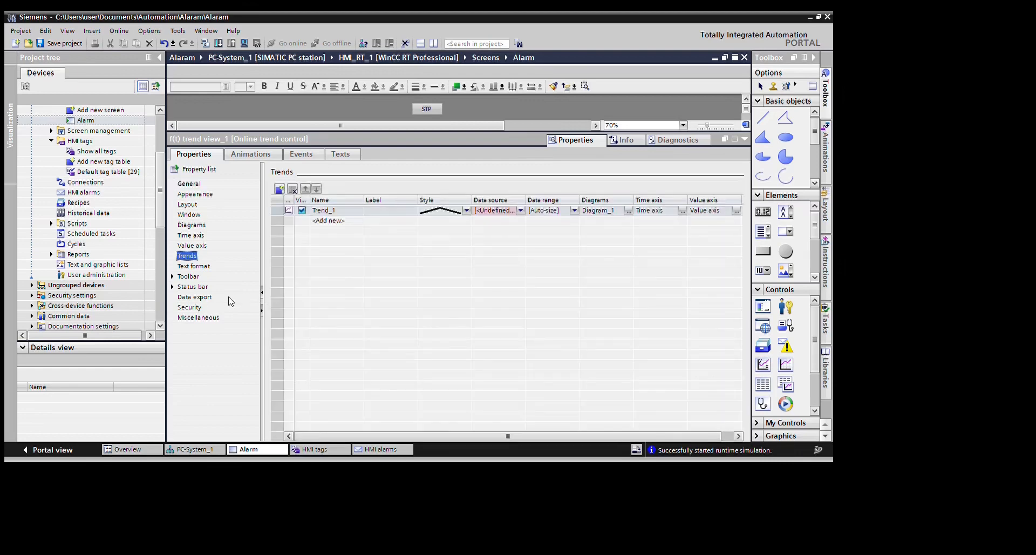
{"action": "left_click", "coordinate": [646, 248]}
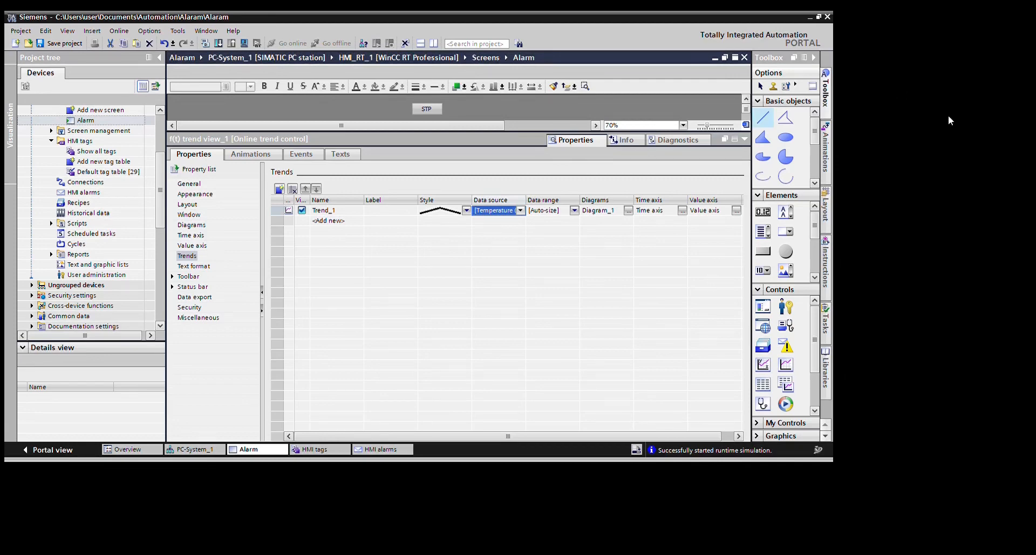
{"action": "left_click", "coordinate": [925, 151]}
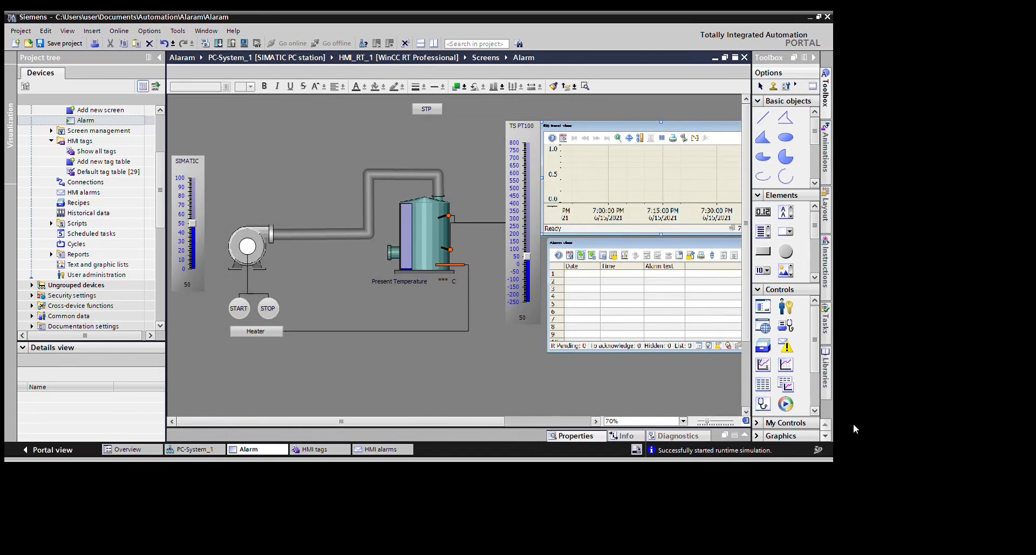
Set the value range of the trend view's value axis to -250 to 850.
{"action": "left_click", "coordinate": [576, 435]}
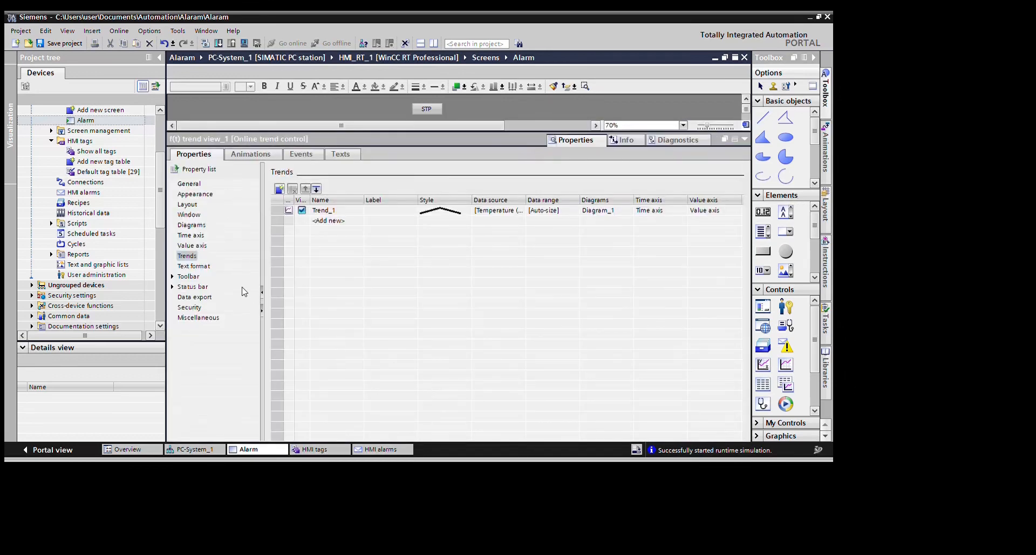
{"action": "left_click", "coordinate": [192, 245]}
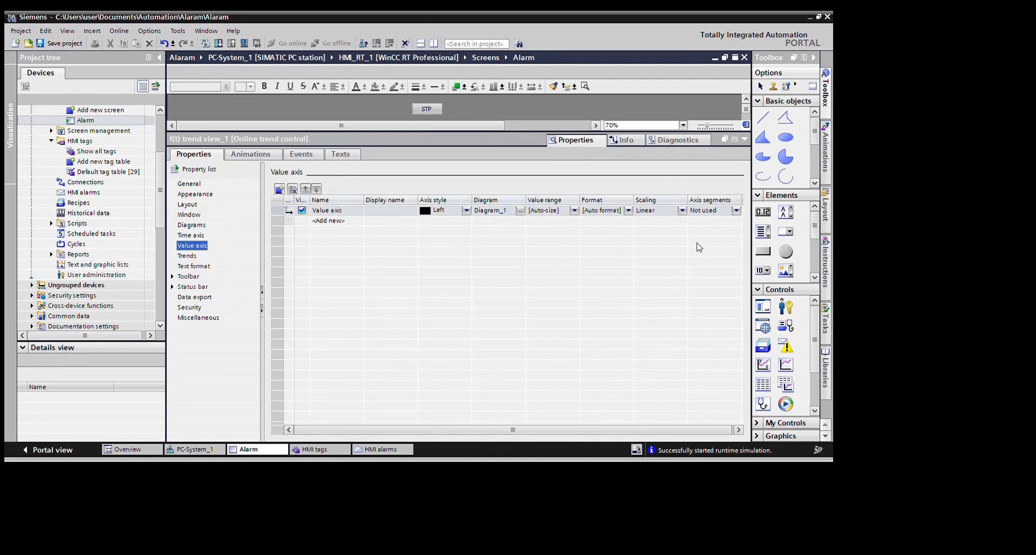
{"action": "left_click", "coordinate": [711, 246]}
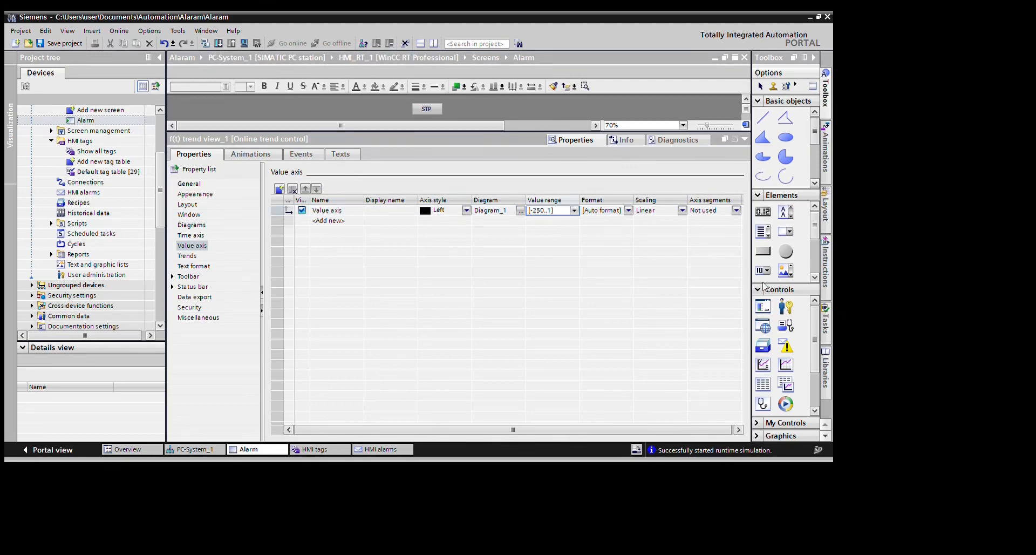
{"action": "type", "text": "850"}
{"action": "key", "text": "Return"}
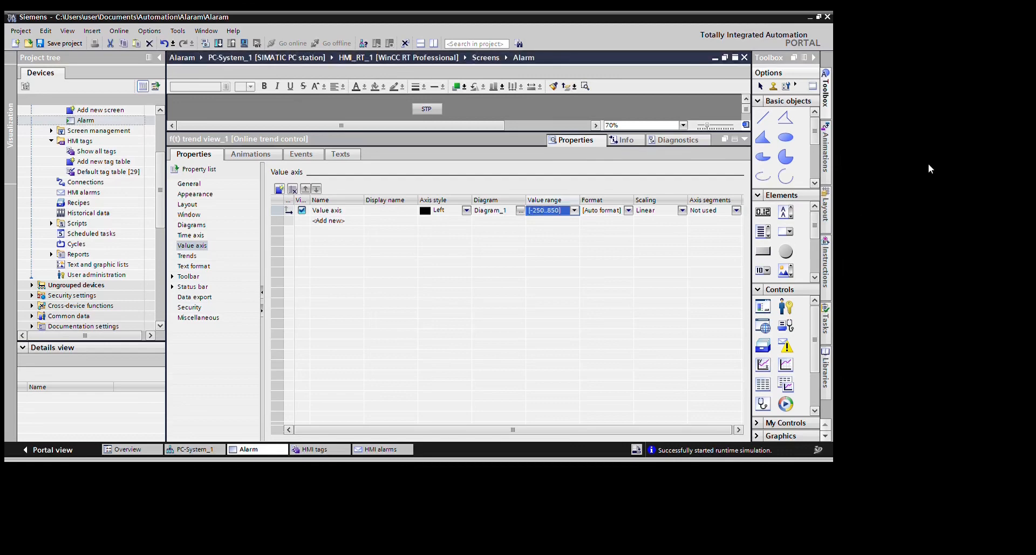
{"action": "left_click", "coordinate": [745, 139]}
{"action": "left_click", "coordinate": [716, 376]}
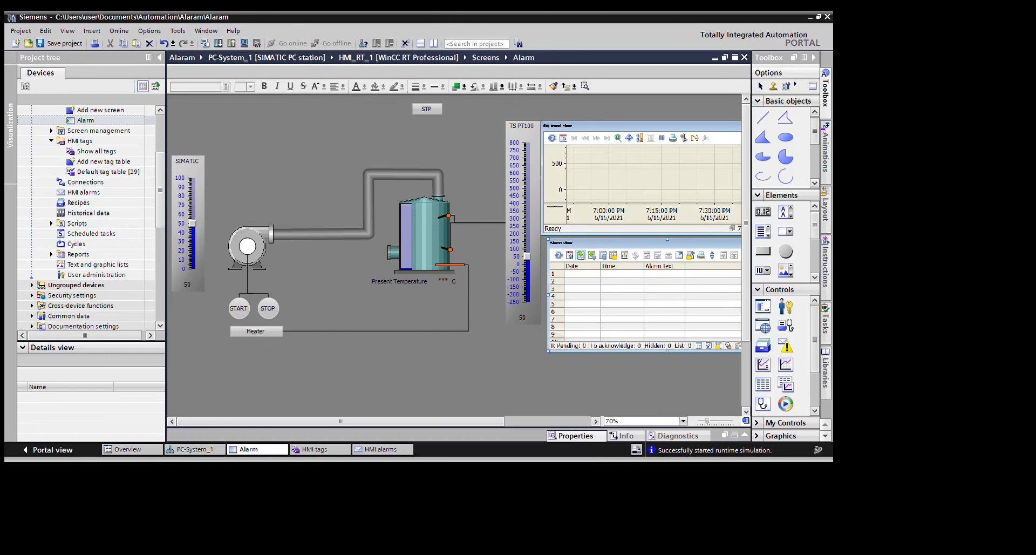
Start the runtime simulation and move the f(t) trend view window slightly away from the TS PT100 slider.
{"action": "left_click", "coordinate": [244, 44]}
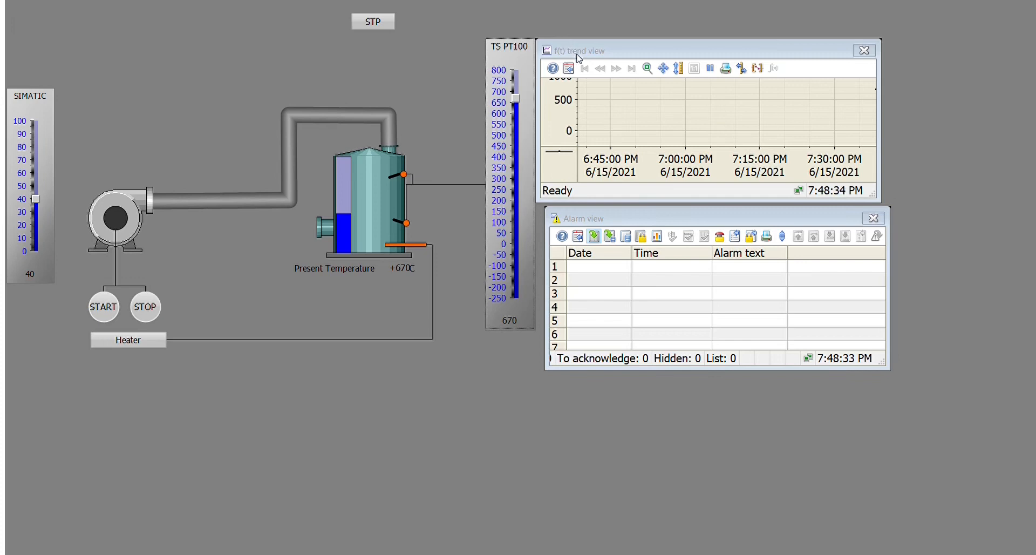
{"action": "left_click_drag", "start_coordinate": [577, 56], "coordinate": [590, 52]}
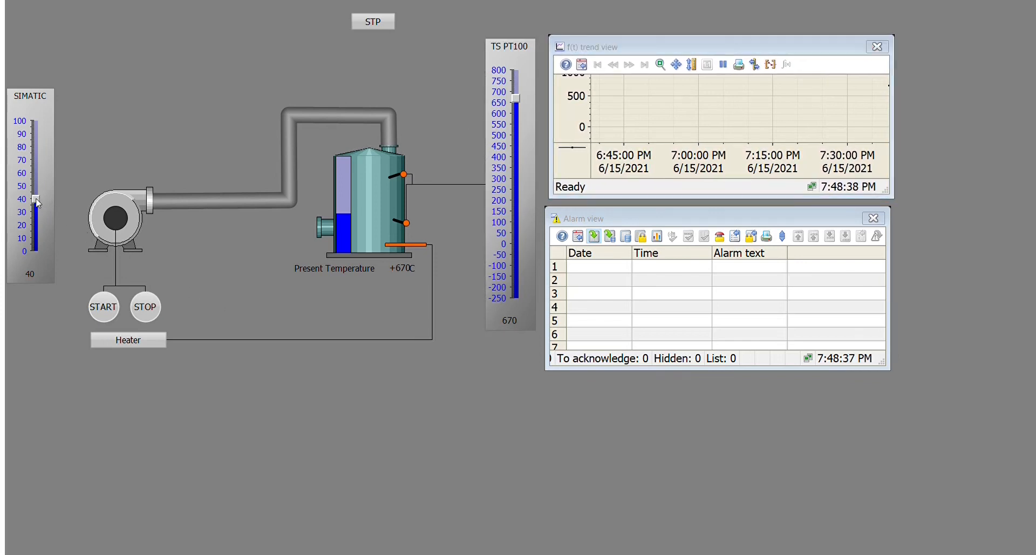
Set the SIMATIC slider to 53, start the pump, and raise the slider to 100.
{"action": "mouse_move", "coordinate": [36, 199]}
{"action": "left_mouse_down"}
{"action": "mouse_move", "coordinate": [42, 224]}
{"action": "mouse_move", "coordinate": [39, 184]}
{"action": "left_mouse_up"}
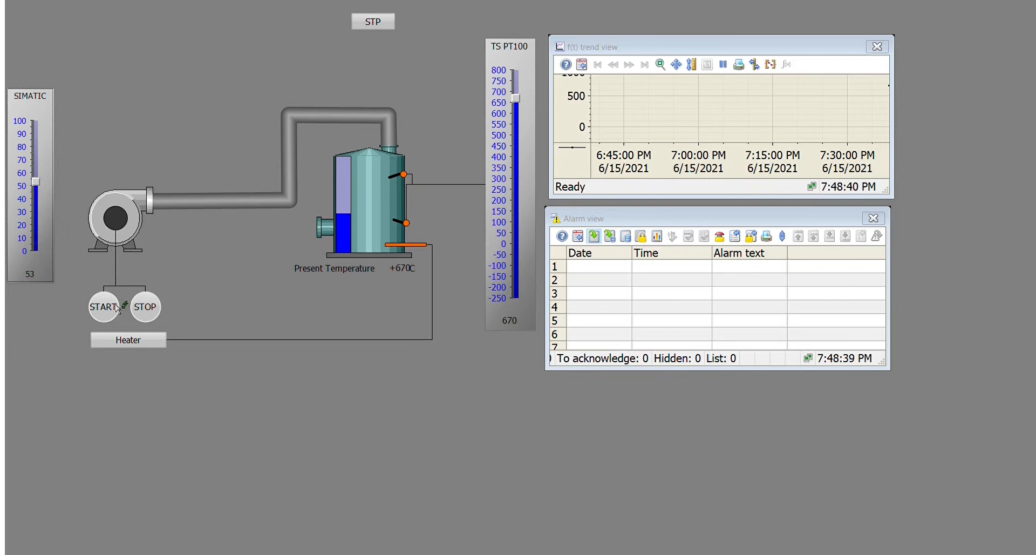
{"action": "left_click", "coordinate": [135, 204]}
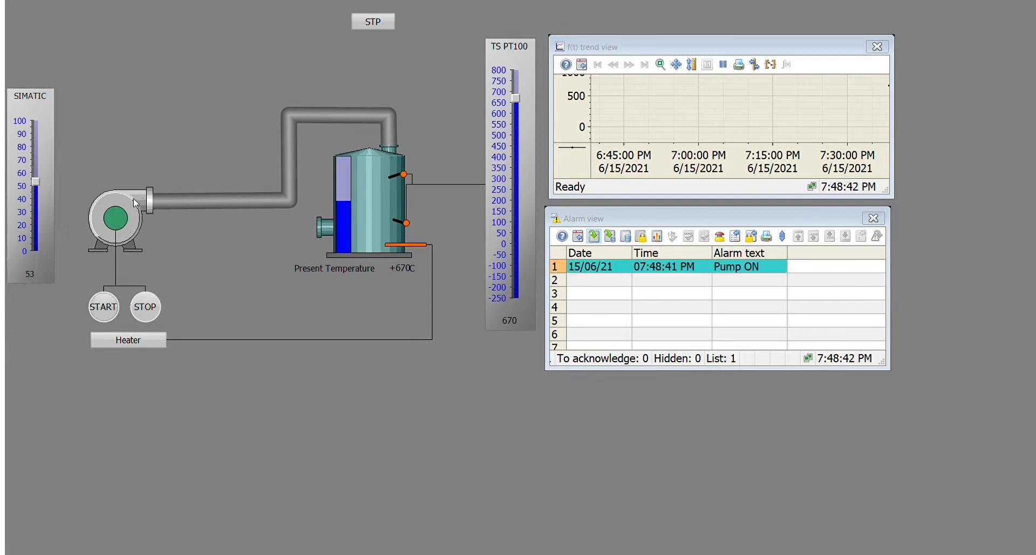
{"action": "left_click_drag", "start_coordinate": [35, 181], "coordinate": [35, 120]}
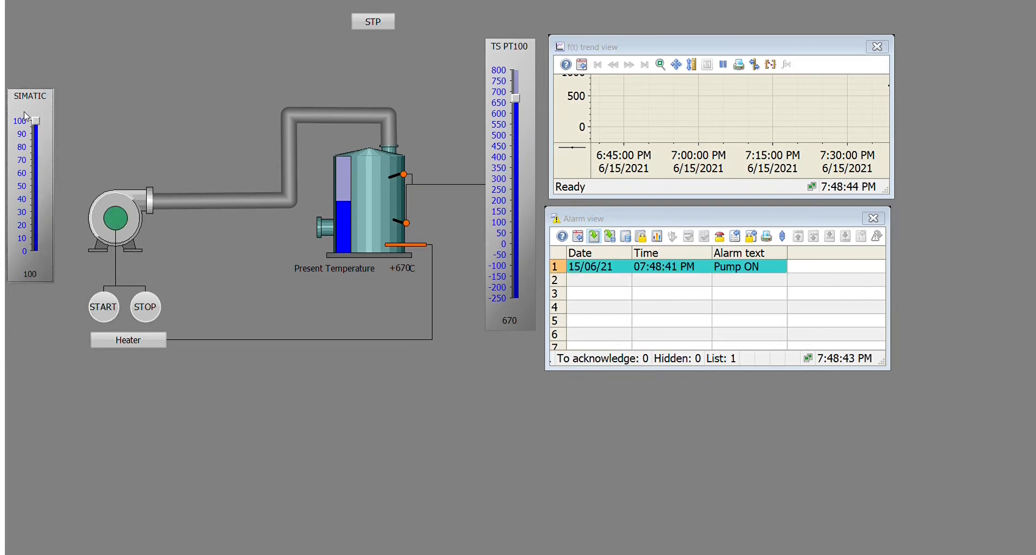
Lower the TS PT100 temperature slider to 137.
{"action": "left_click", "coordinate": [518, 102]}
{"action": "left_click_drag", "start_coordinate": [519, 102], "coordinate": [516, 244]}
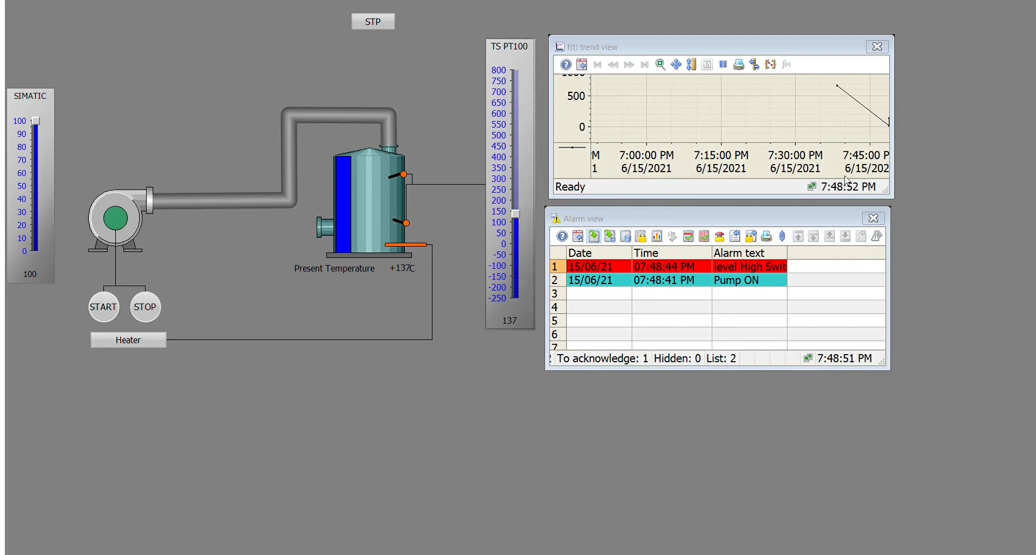
Pause the trend view and shift its time axis to bring the temperature curve to the middle, and lower the TS PT100 temperature to 105.
{"action": "left_click", "coordinate": [676, 67]}
{"action": "left_click", "coordinate": [691, 65]}
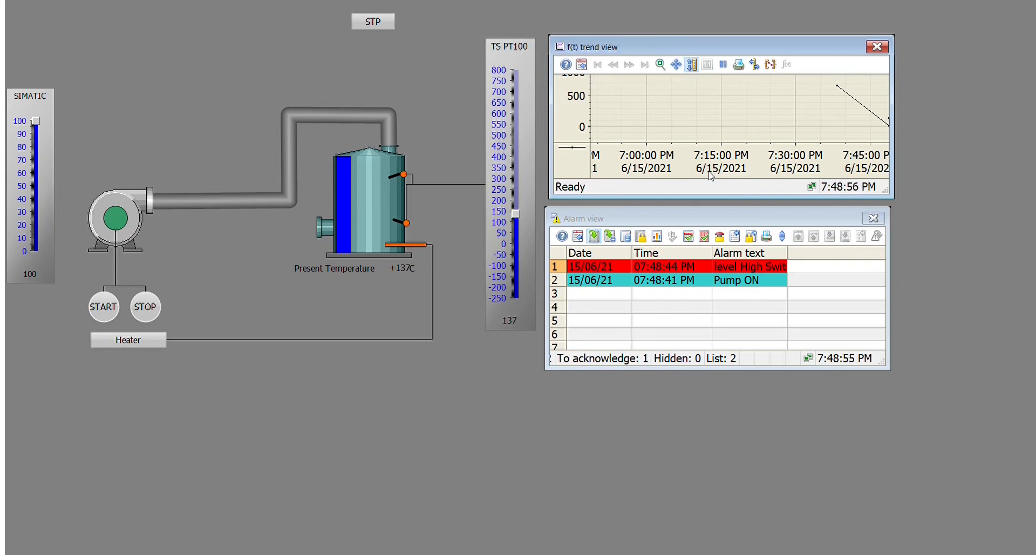
{"action": "left_click", "coordinate": [676, 64]}
{"action": "left_click", "coordinate": [723, 64]}
{"action": "left_click_drag", "start_coordinate": [699, 166], "coordinate": [580, 171]}
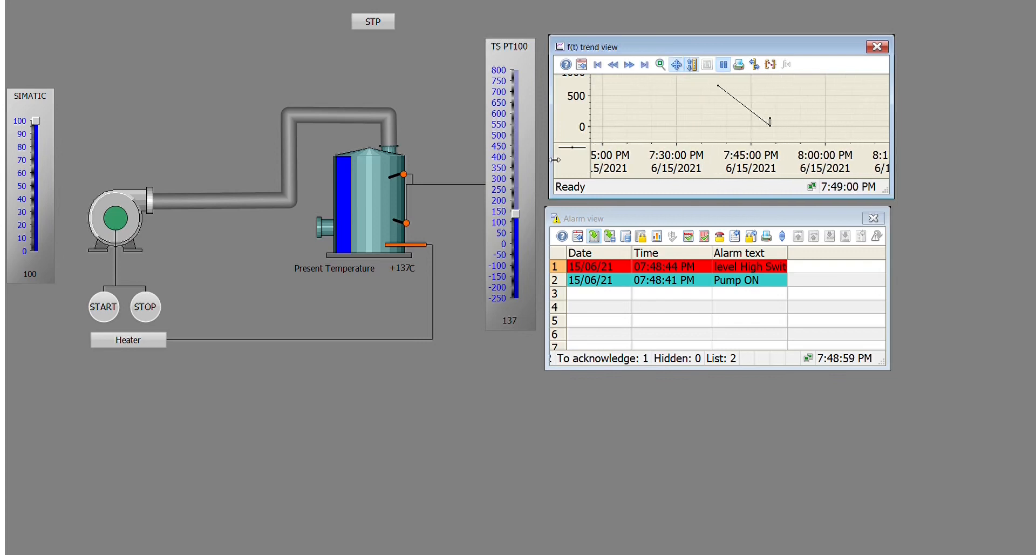
{"action": "mouse_move", "coordinate": [513, 222]}
{"action": "left_mouse_down"}
{"action": "mouse_move", "coordinate": [520, 121]}
{"action": "mouse_move", "coordinate": [529, 221]}
{"action": "left_mouse_up"}
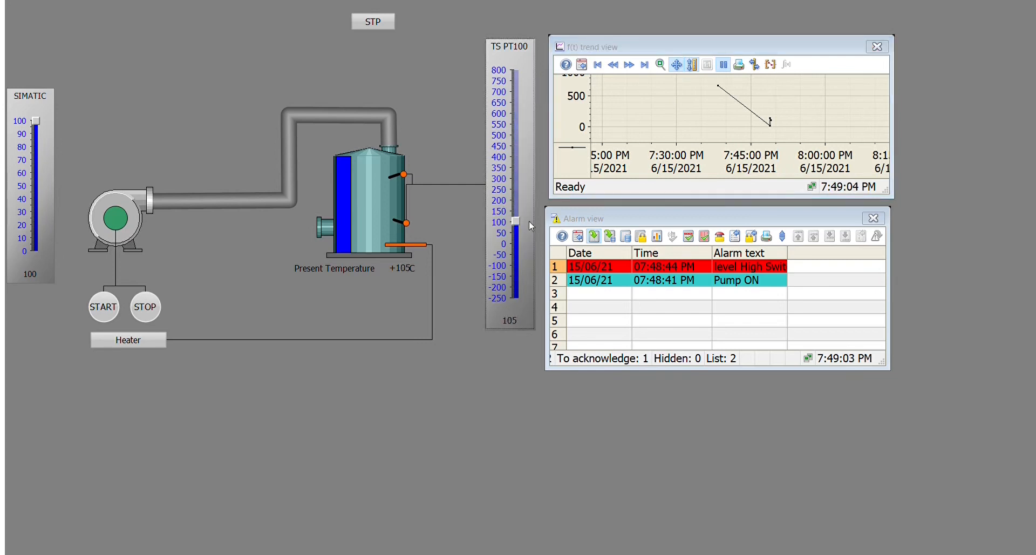